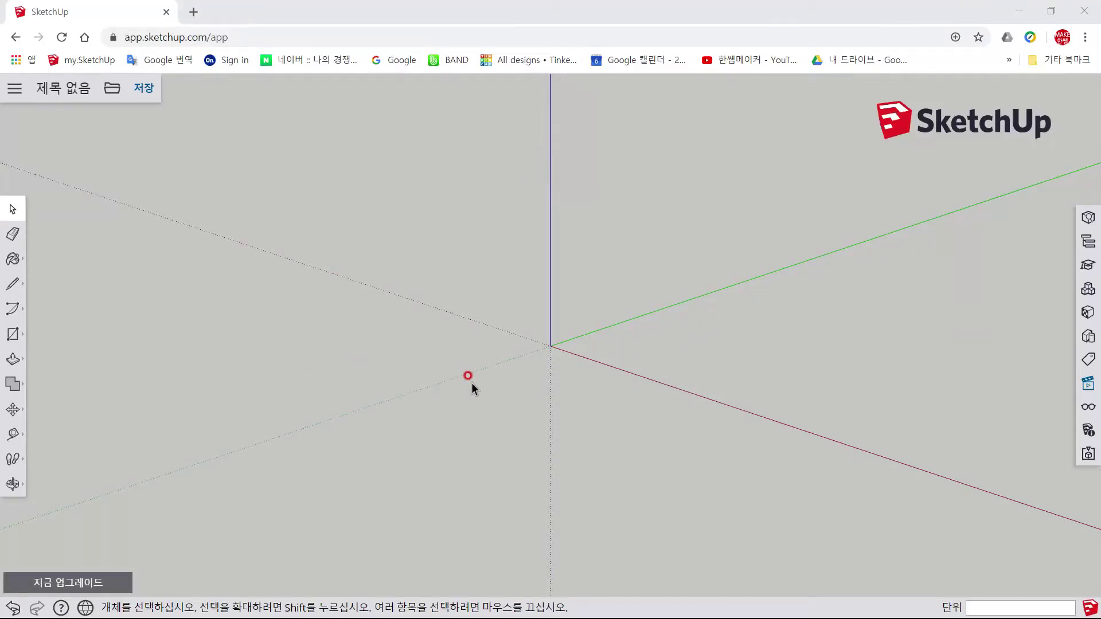
Step: View the reference slide of the dimensioned 500 mm hollow box with 50 mm walls
key(alt+Tab)
key(alt+Tab)
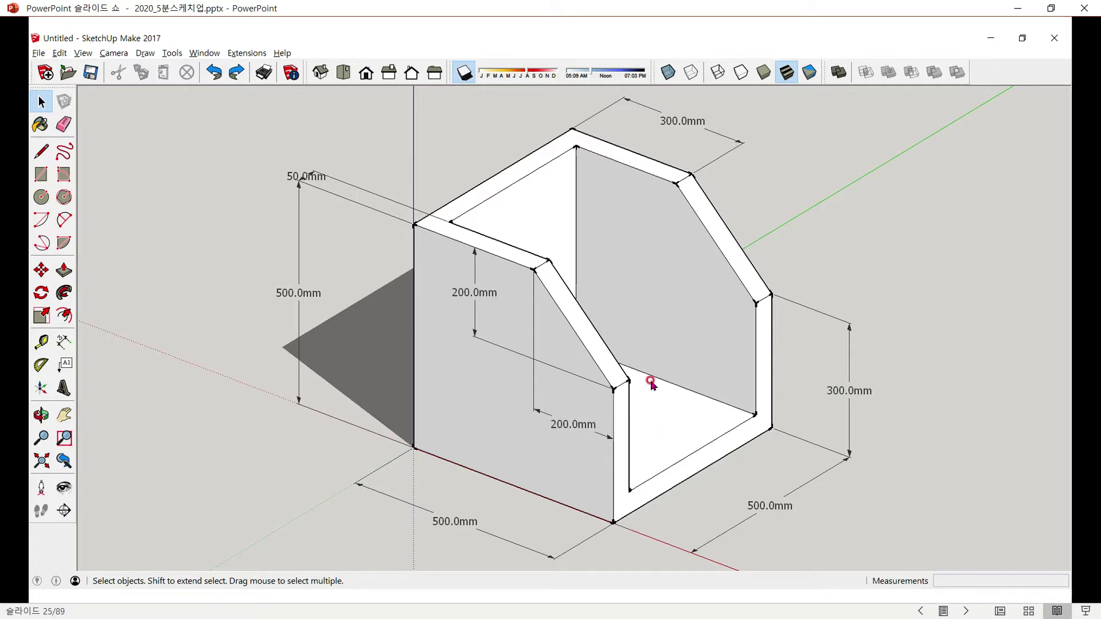
Step: Draw a 500 × 500 mm square face from the origin and fit it to the view
key(alt+Tab)
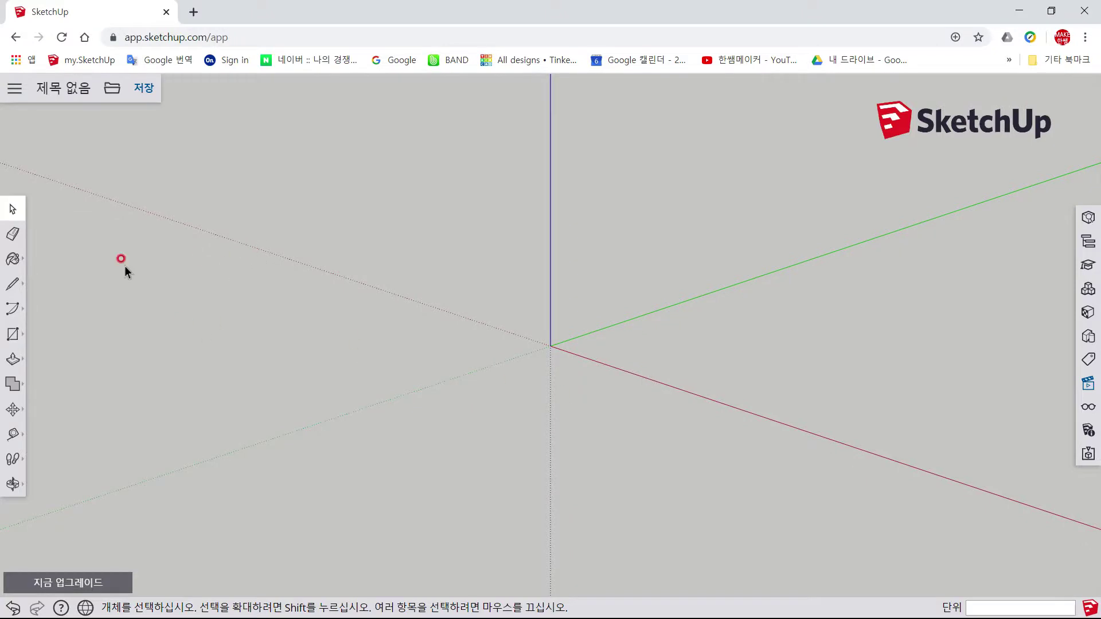
click(13, 336)
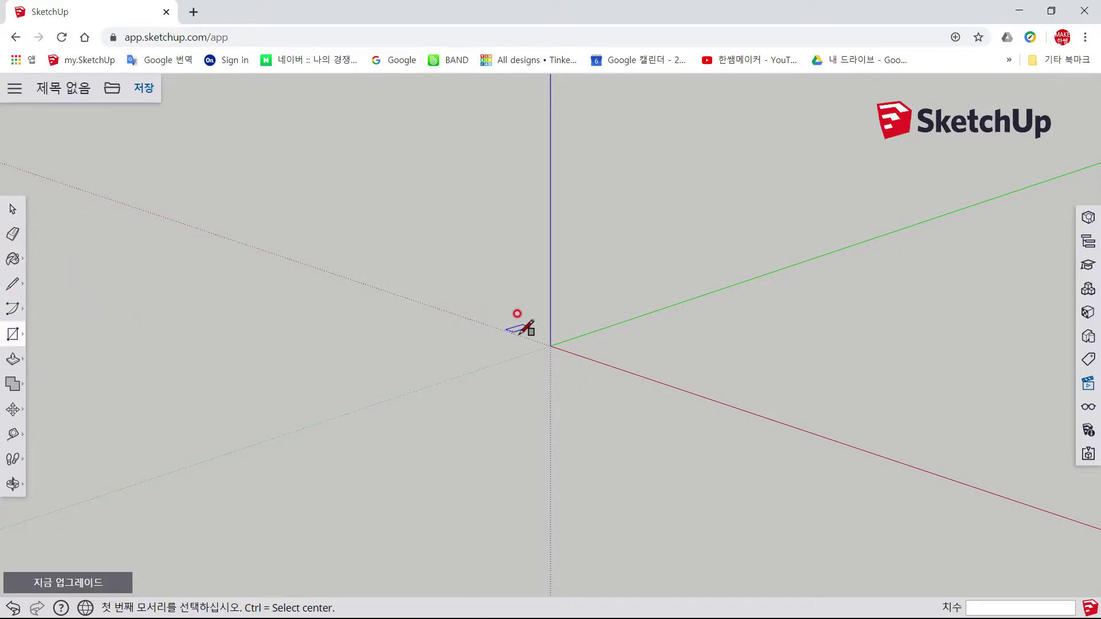
click(551, 346)
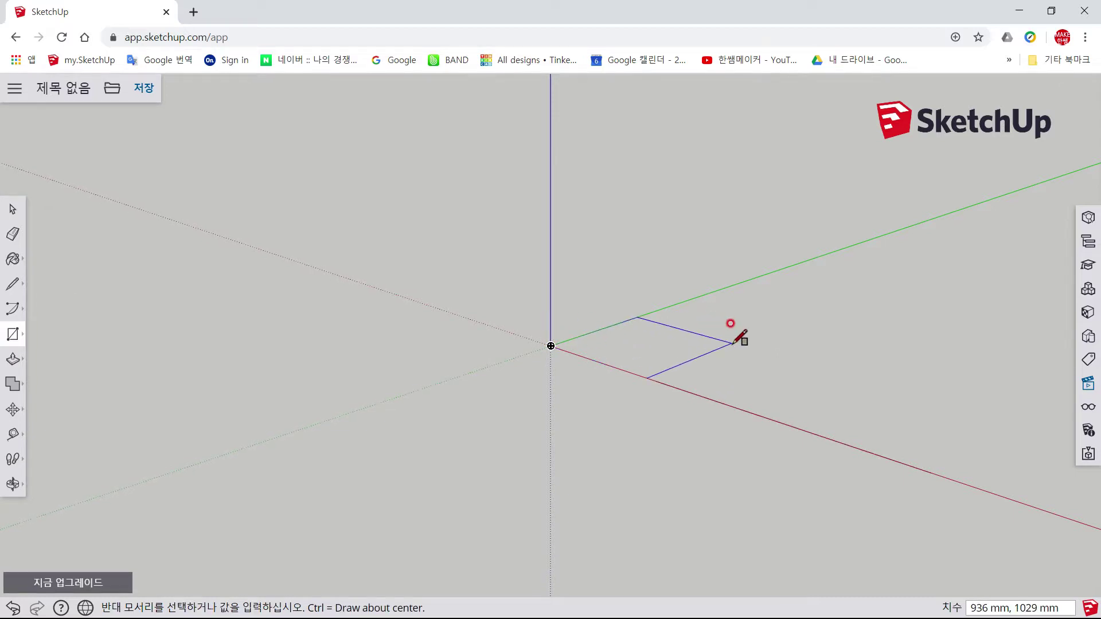
text(500,500)
key(Return)
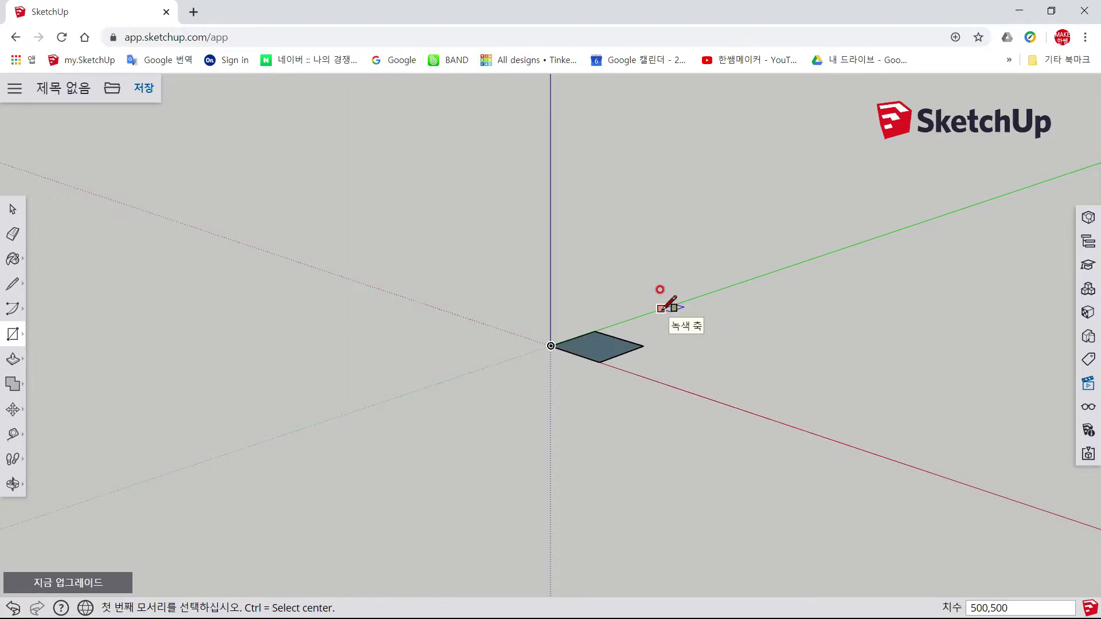
key(shift+z)
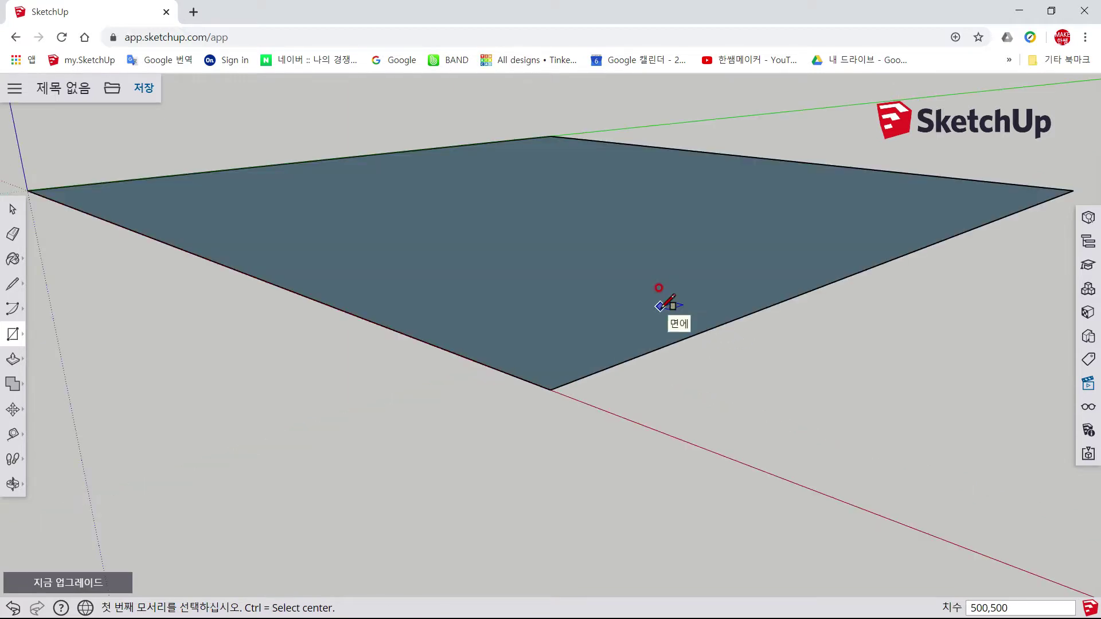
middle_drag(660, 306, 661, 371)
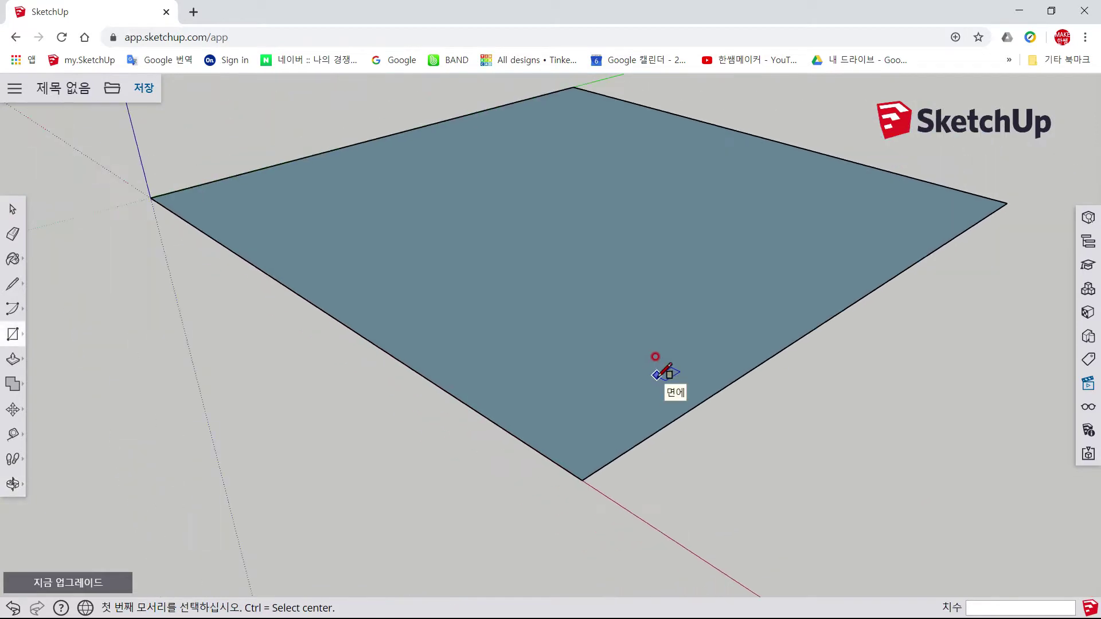
Step: Switch to the standard Iso view and frame the square face
click(1086, 383)
click(876, 161)
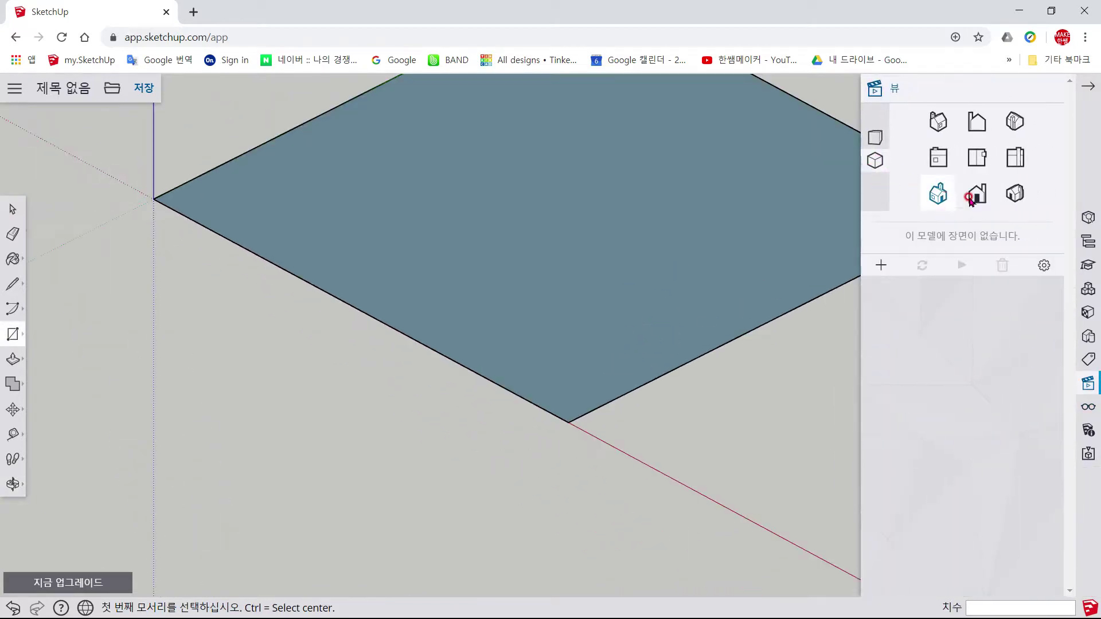
click(1089, 89)
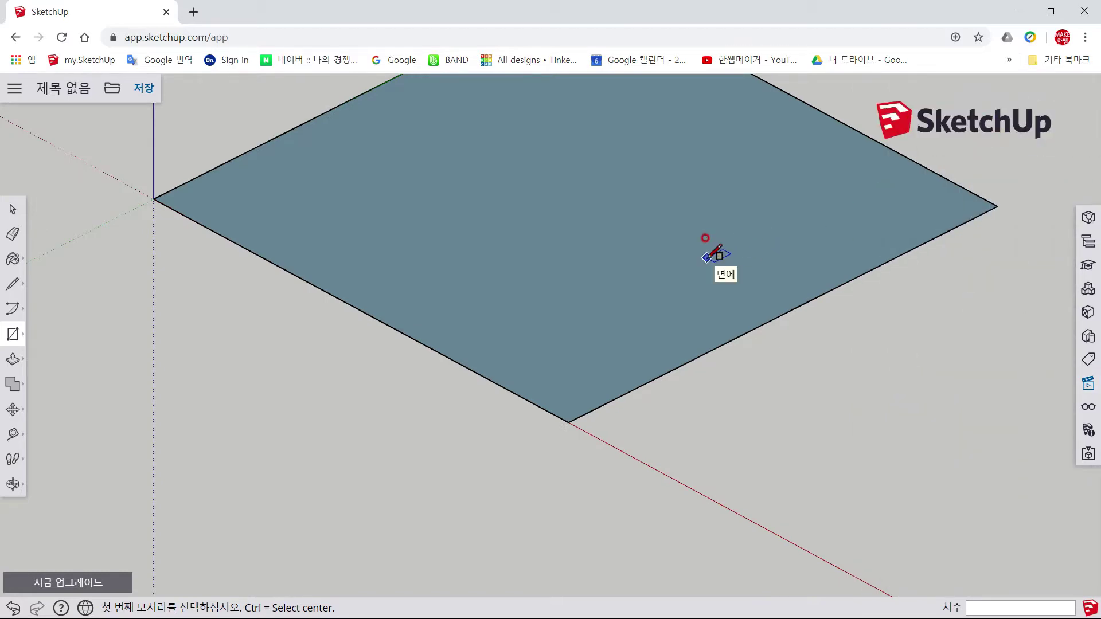
key(shift+z)
scroll(711, 379, down, 3)
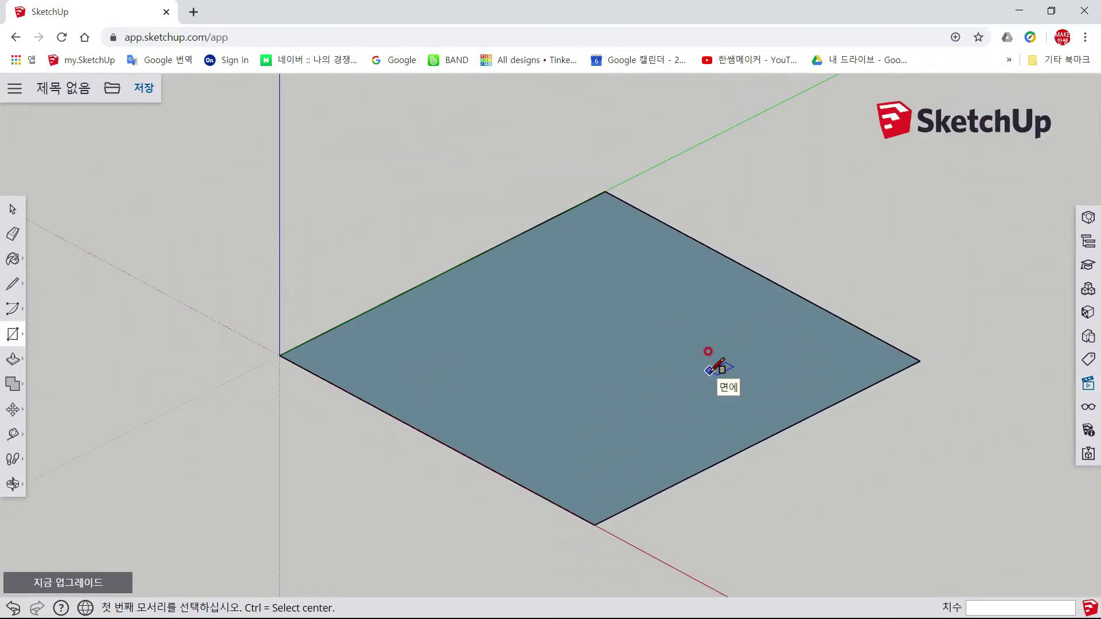
Step: Push/Pull the square face 500 mm upward into a cube
key(p)
click(703, 402)
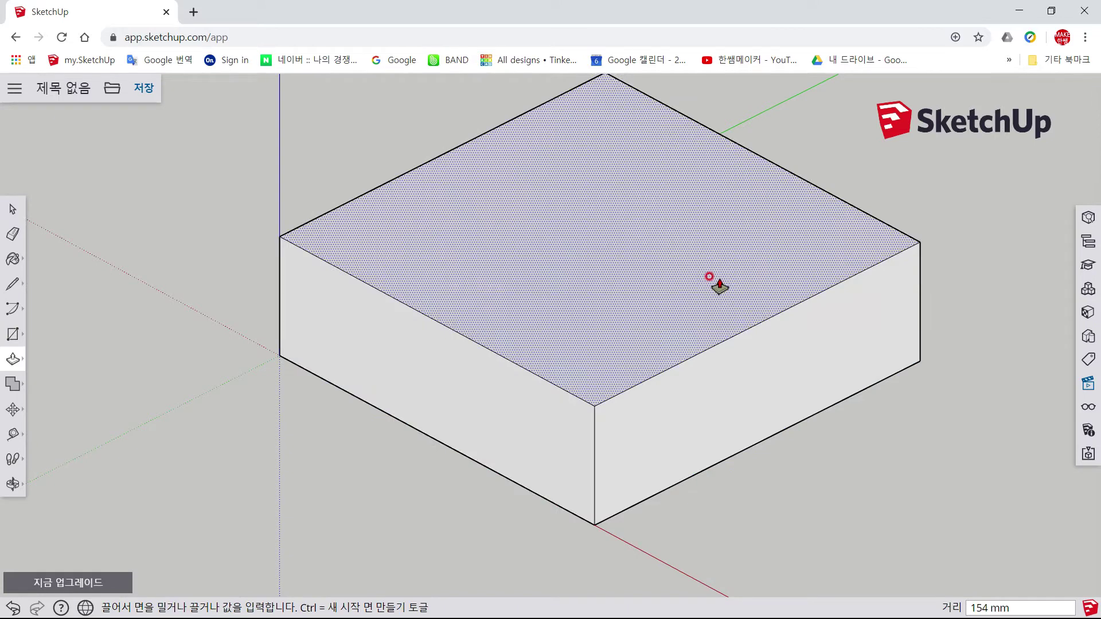
text(500)
key(Return)
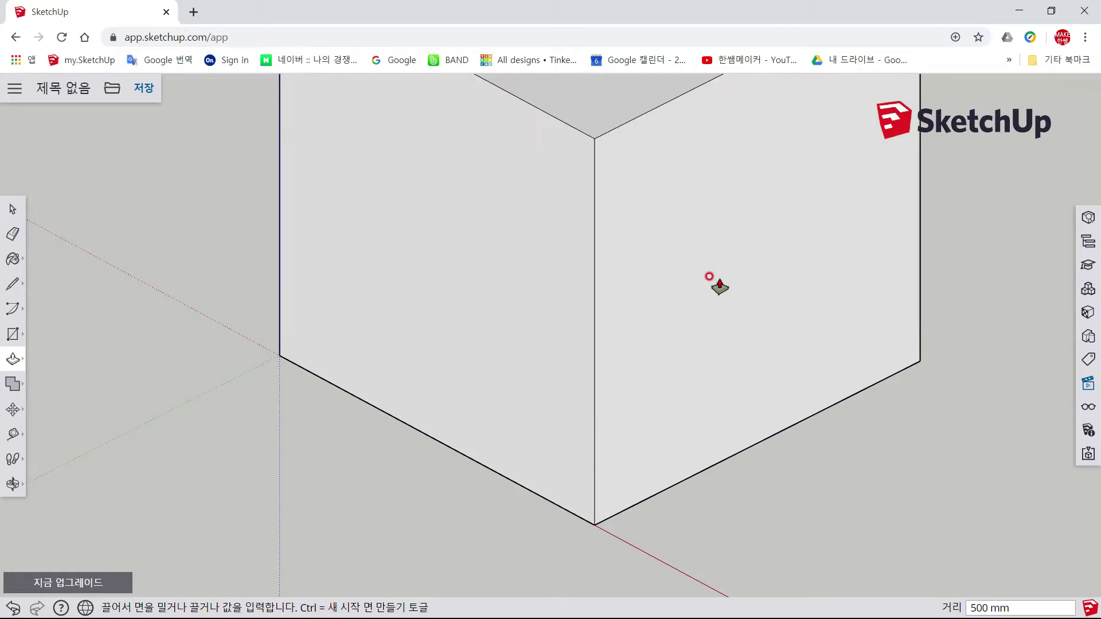
key(shift+z)
scroll(684, 320, down, 3)
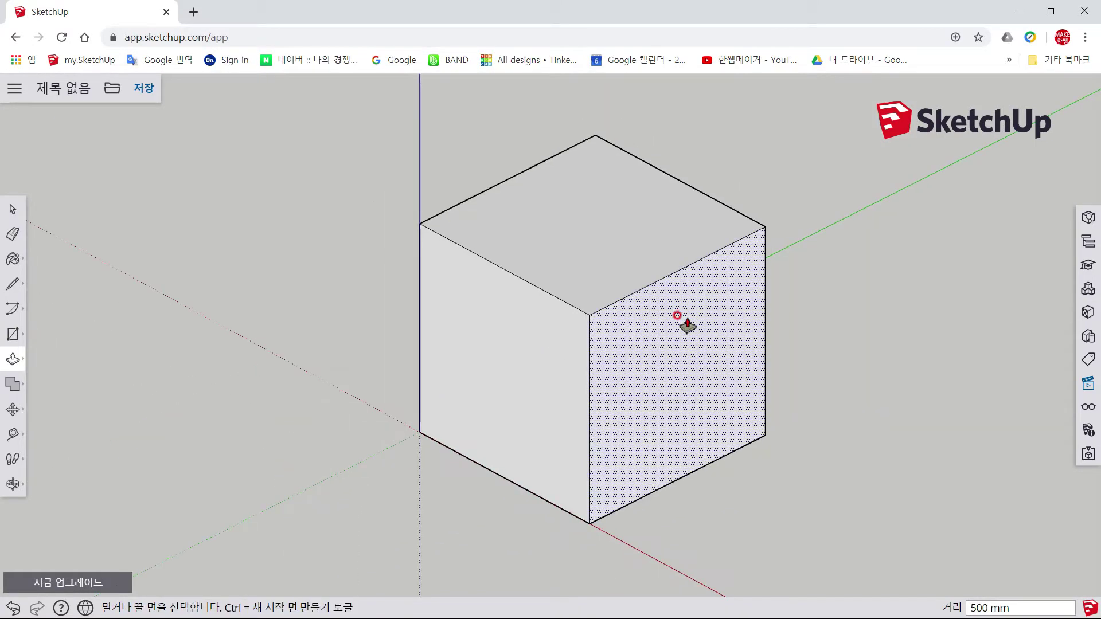
scroll(684, 319, down, 1)
shift+middle_drag(683, 319, 660, 271)
click(12, 209)
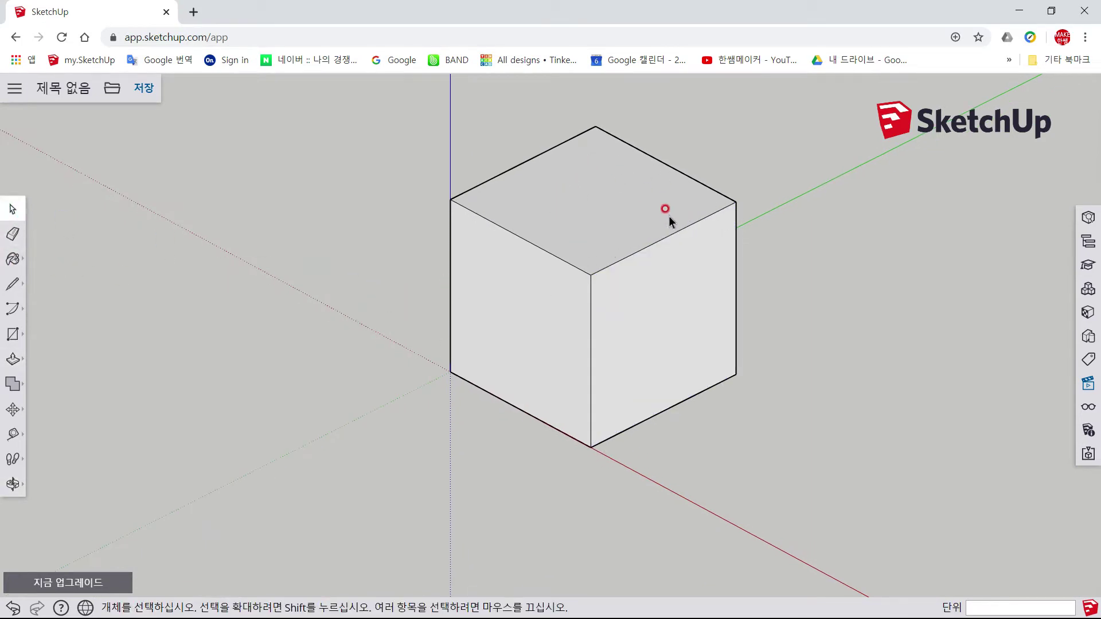
key(alt+Tab)
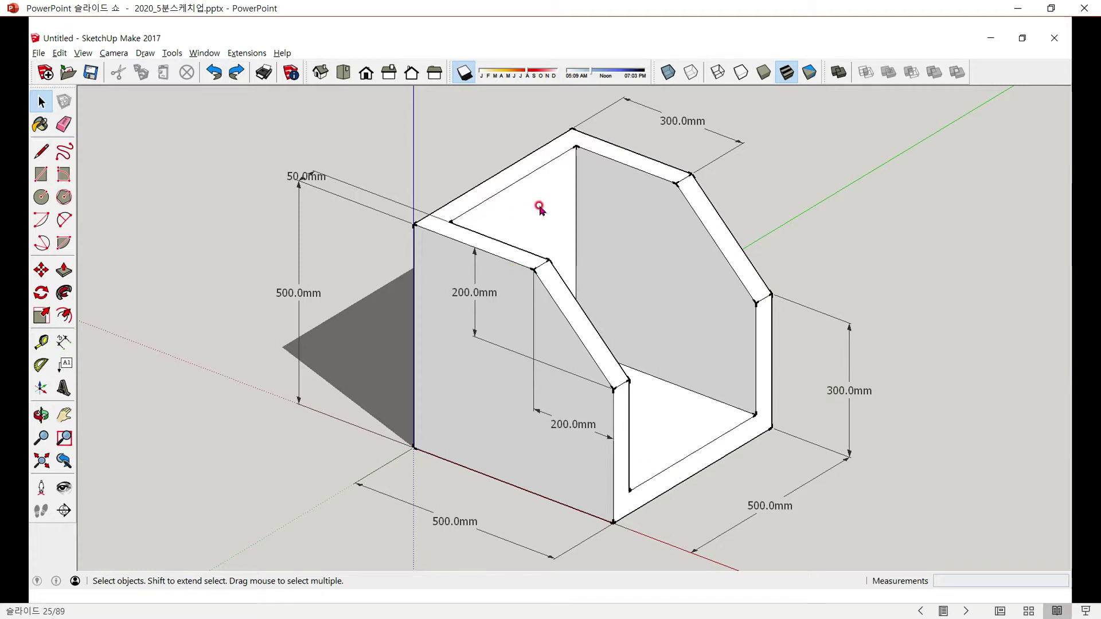
key(alt+Tab)
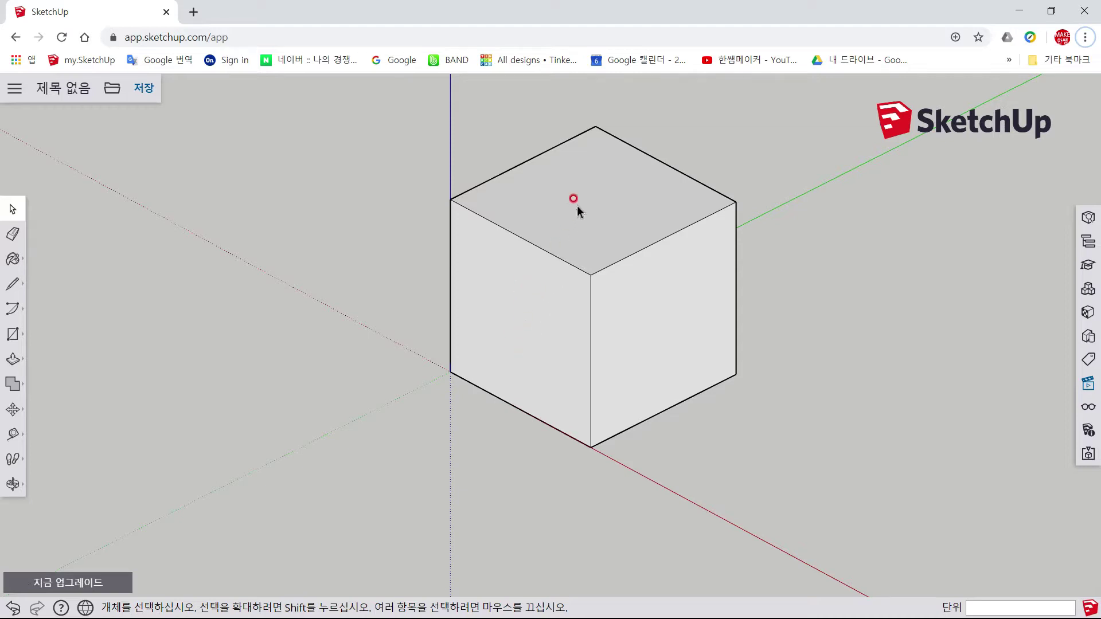
Step: Offset the two selected top edges 50 mm inward to outline the walls
click(532, 244)
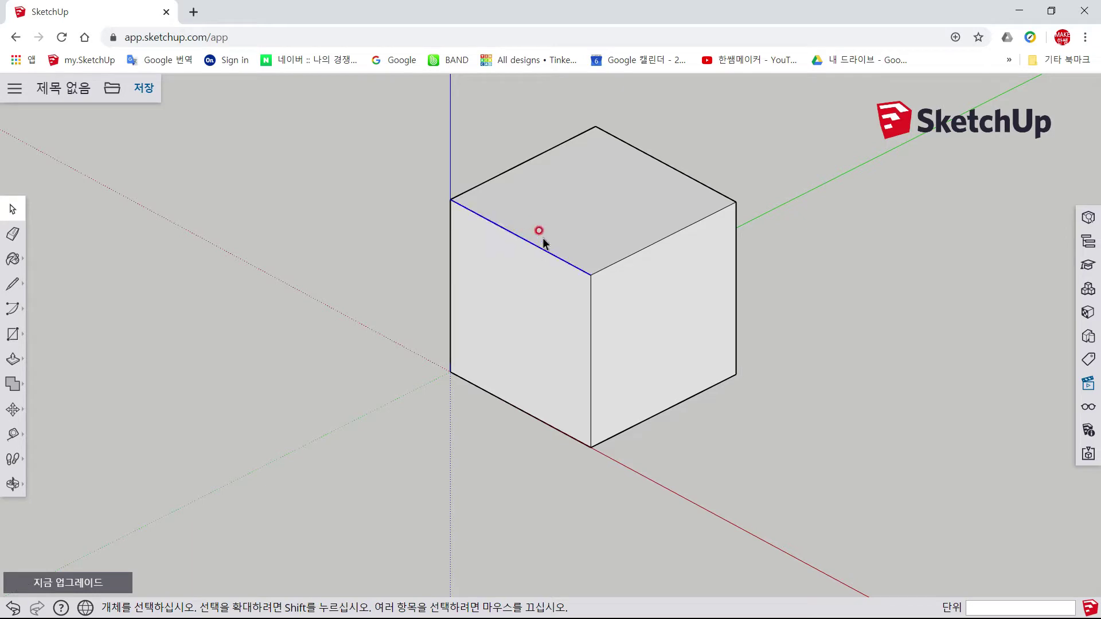
shift+click(525, 161)
key(f)
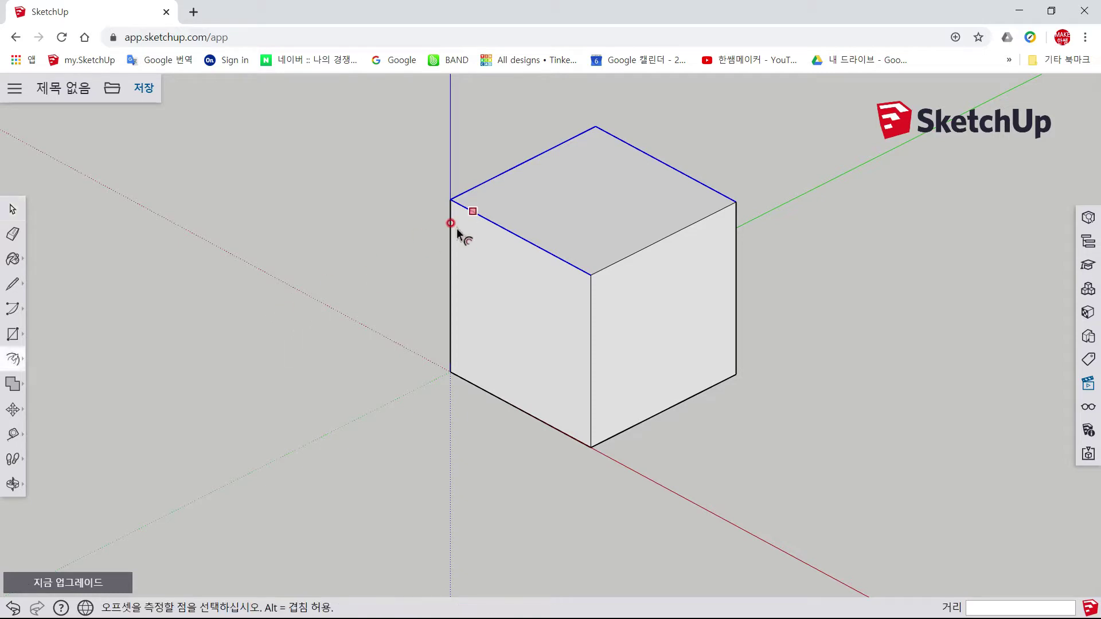
click(513, 186)
text(50)
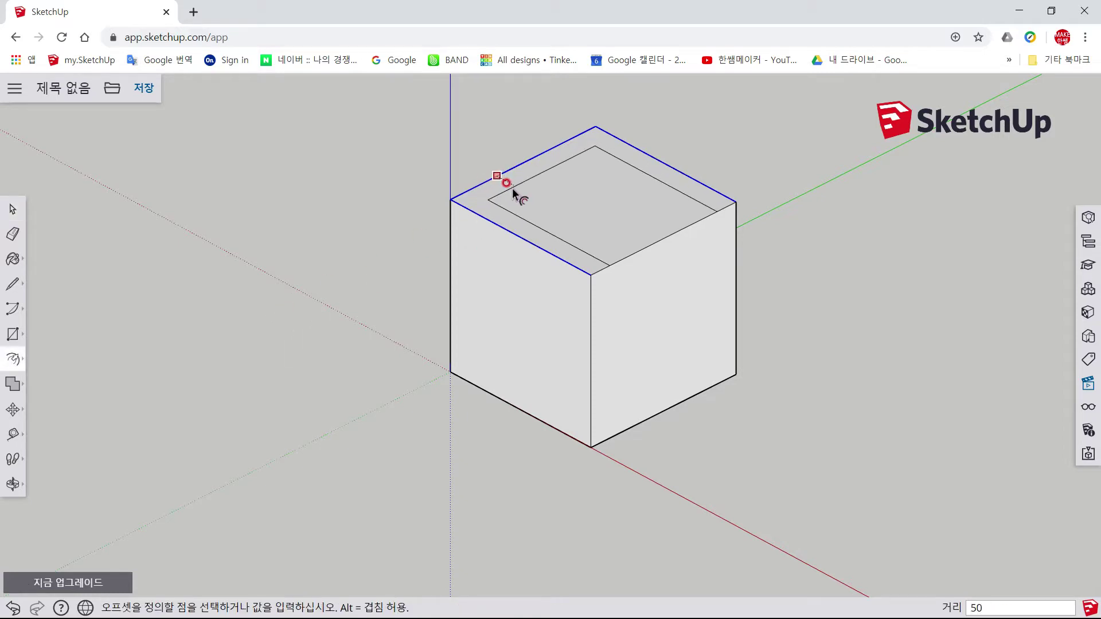
key(Return)
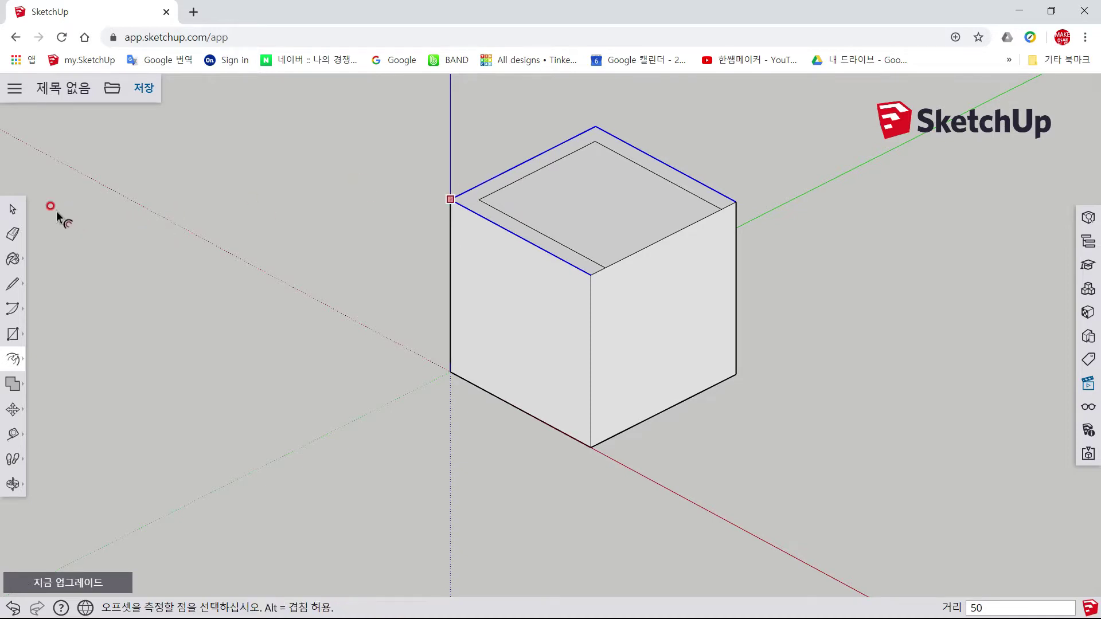
click(12, 209)
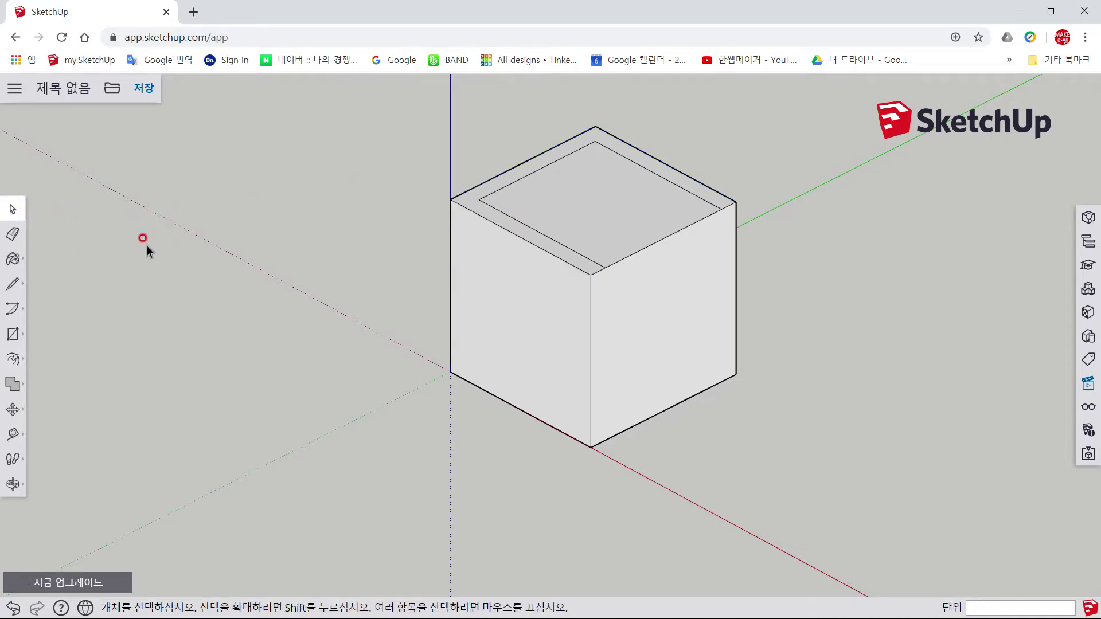
Step: Push the inner top face 450 mm down to hollow the box
key(p)
click(618, 192)
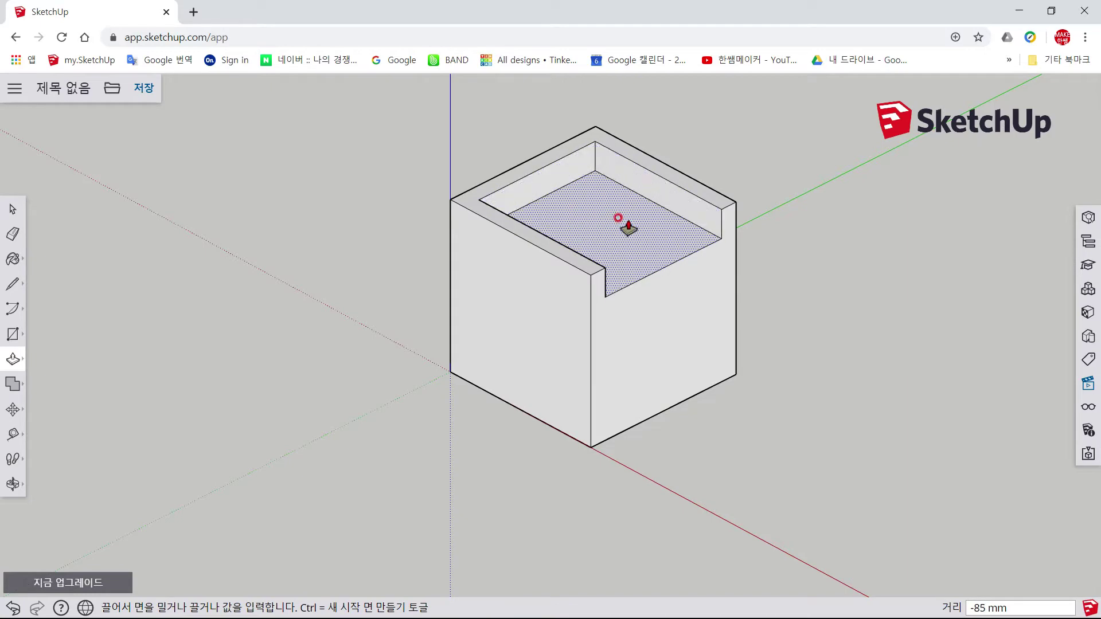
text(450)
key(Return)
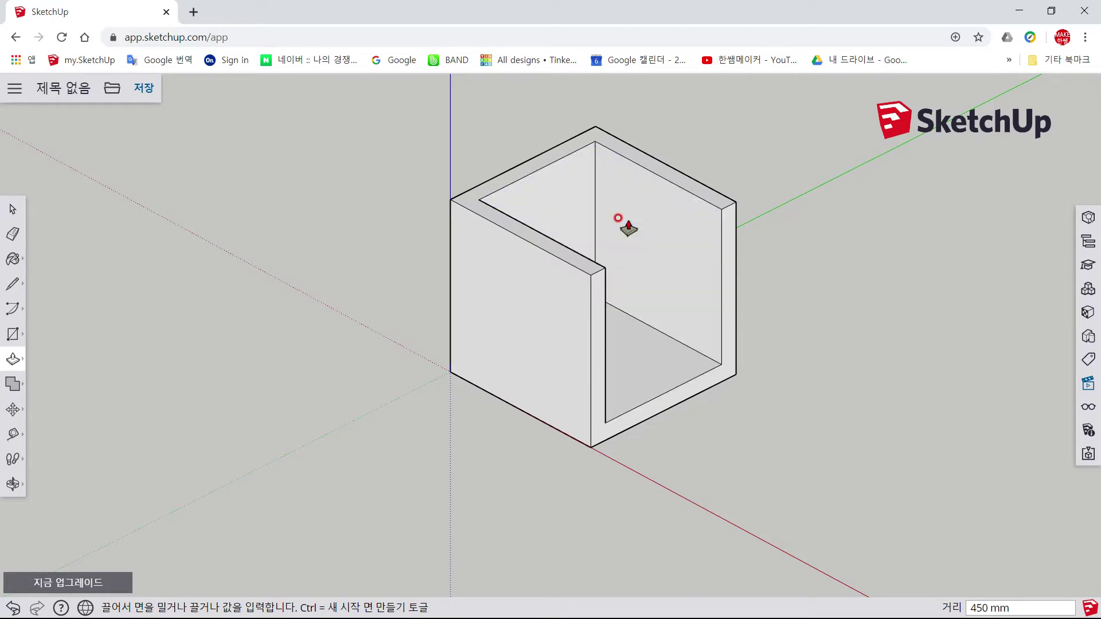
key(space)
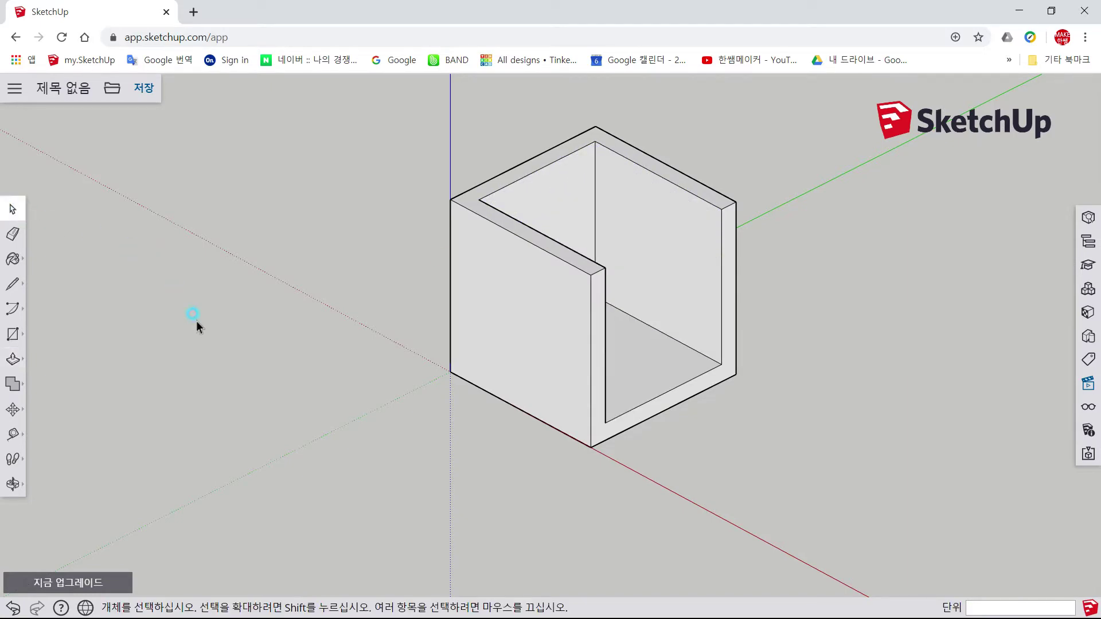
middle_drag(281, 366, 282, 332)
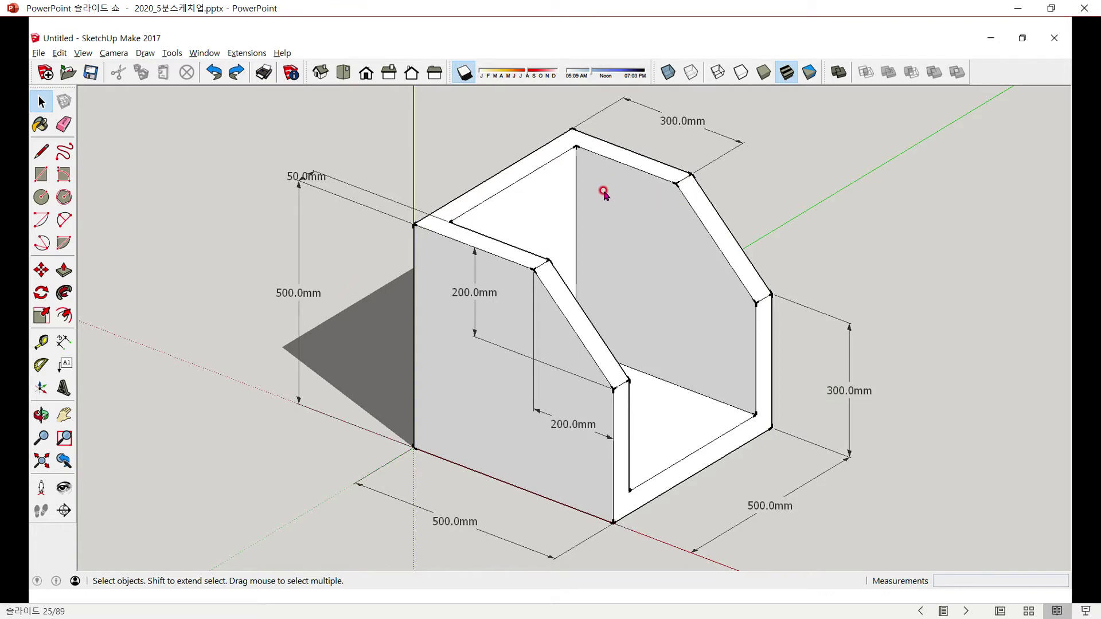
key(alt+Tab)
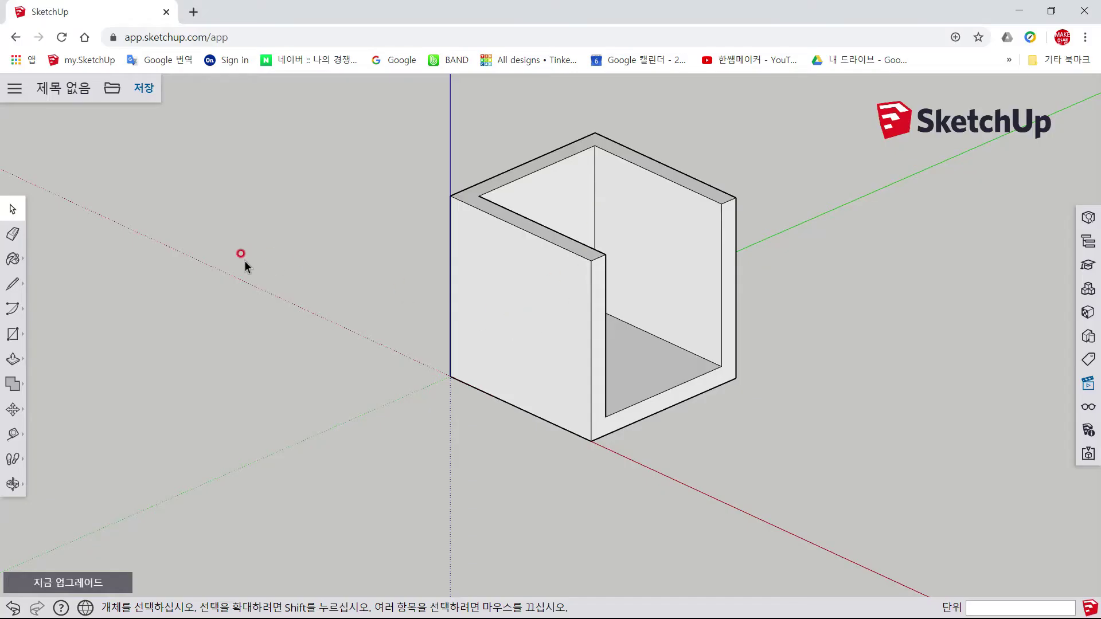
Step: Place two trial guide lines 200 mm from the box edges with Tape Measure
scroll(530, 249, up, 2)
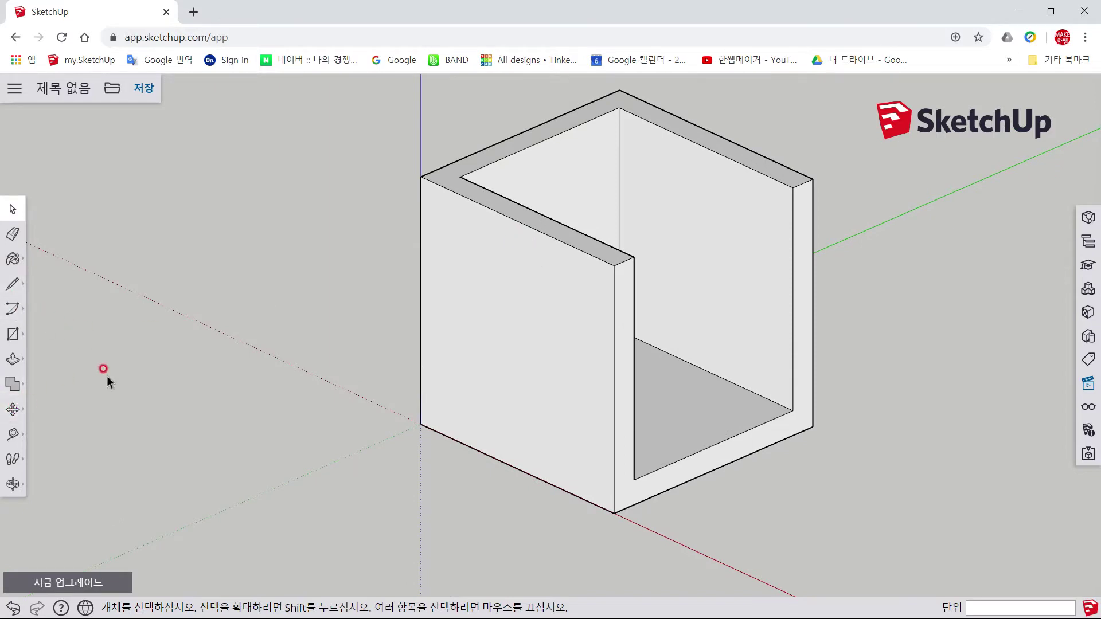
key(t)
click(614, 290)
text(200)
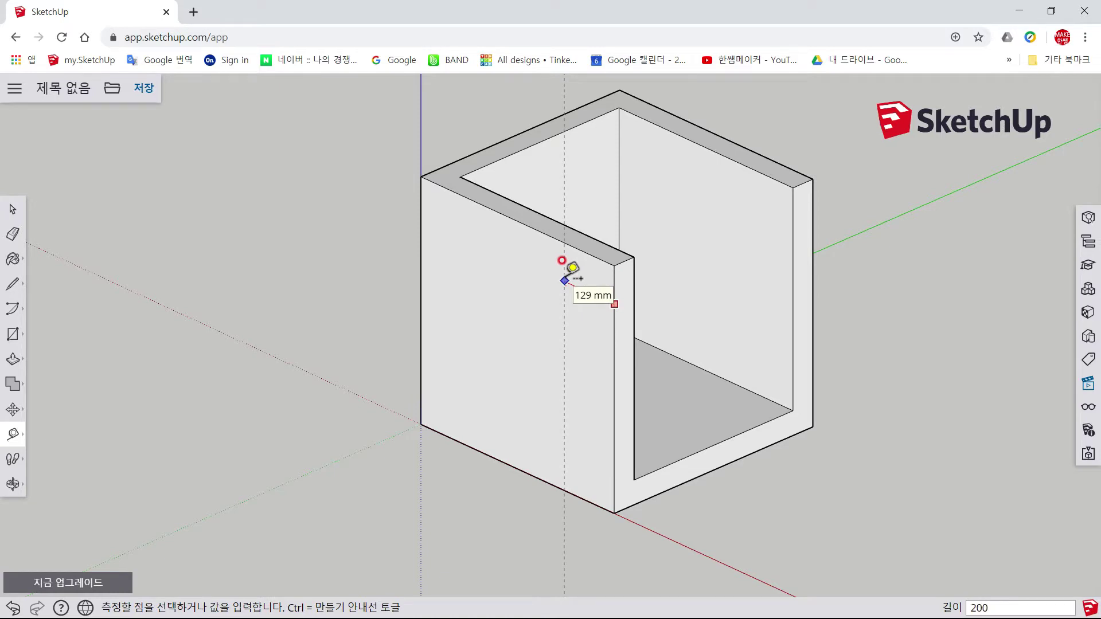
key(Return)
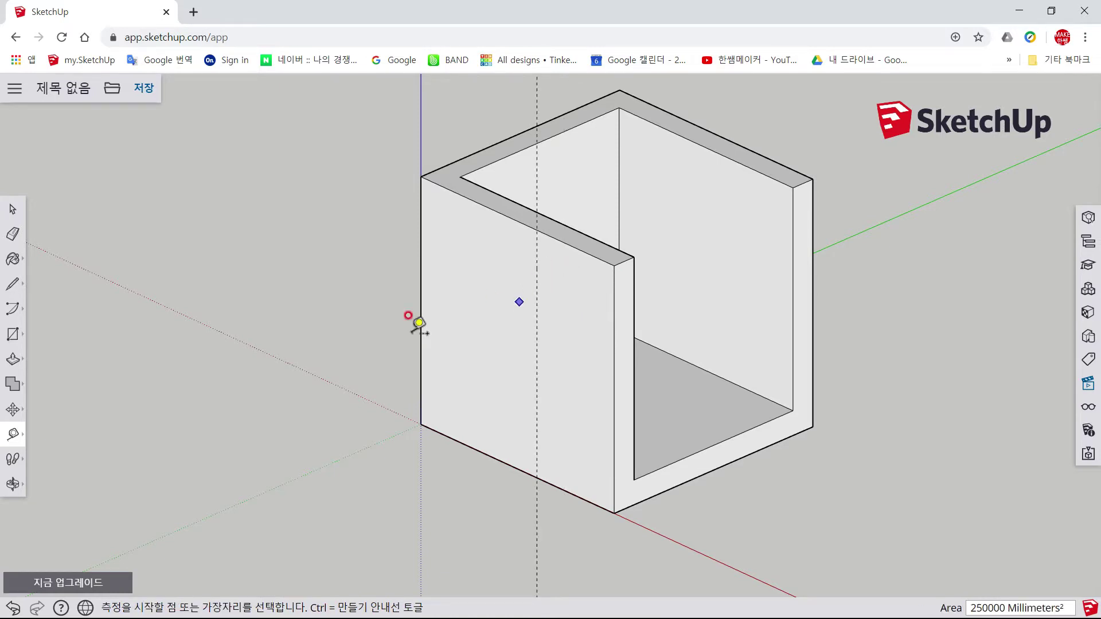
click(572, 246)
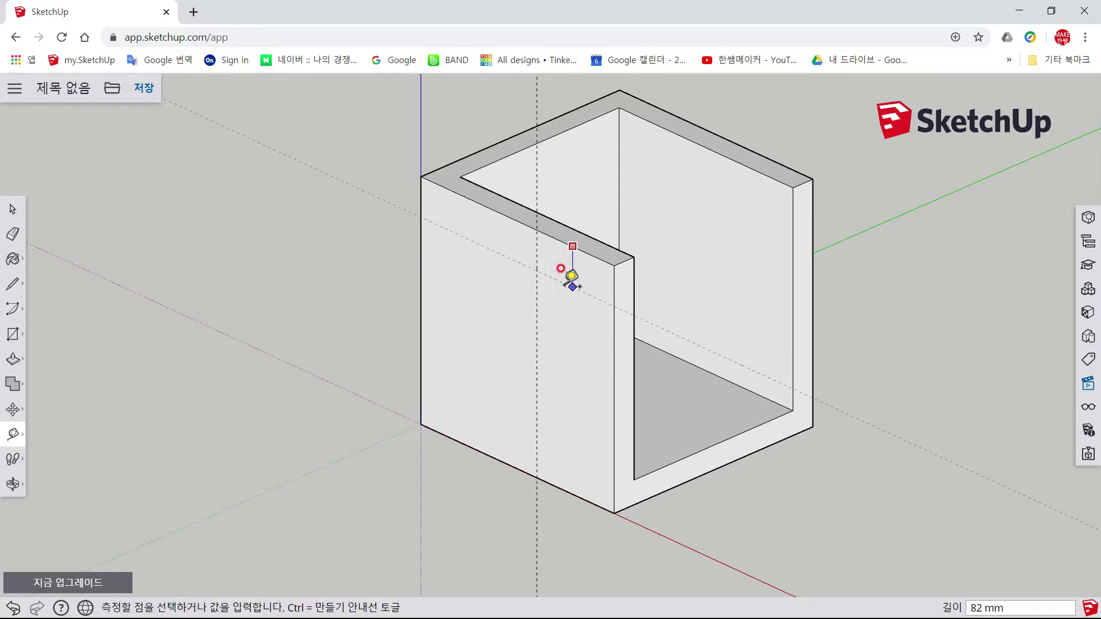
key(Return)
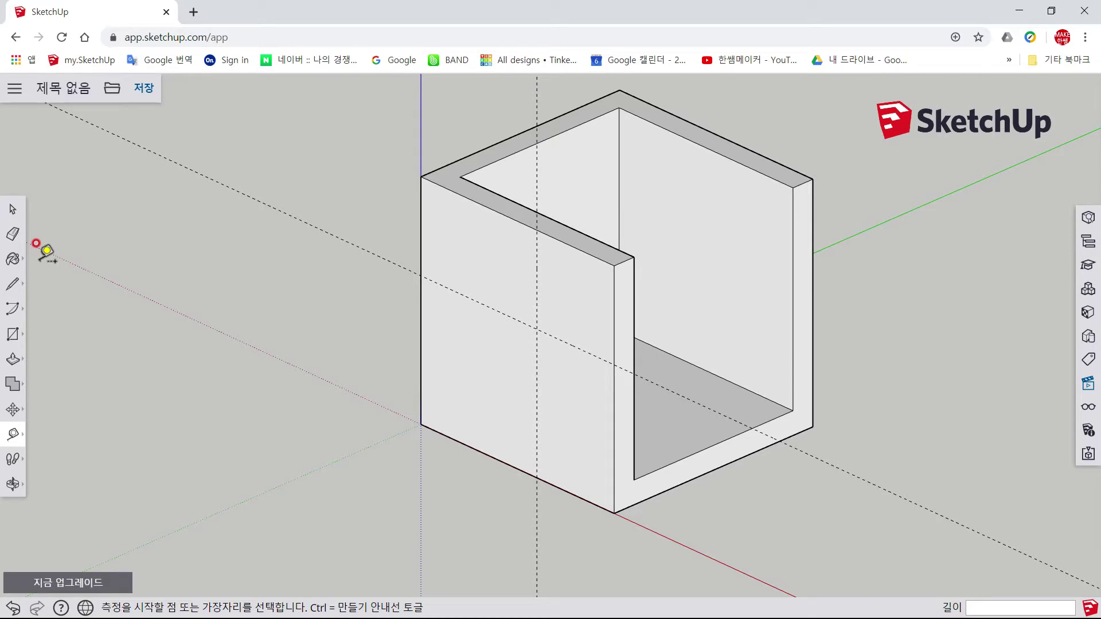
Step: Remove every guide using Delete All Guides in the Display panel
click(13, 209)
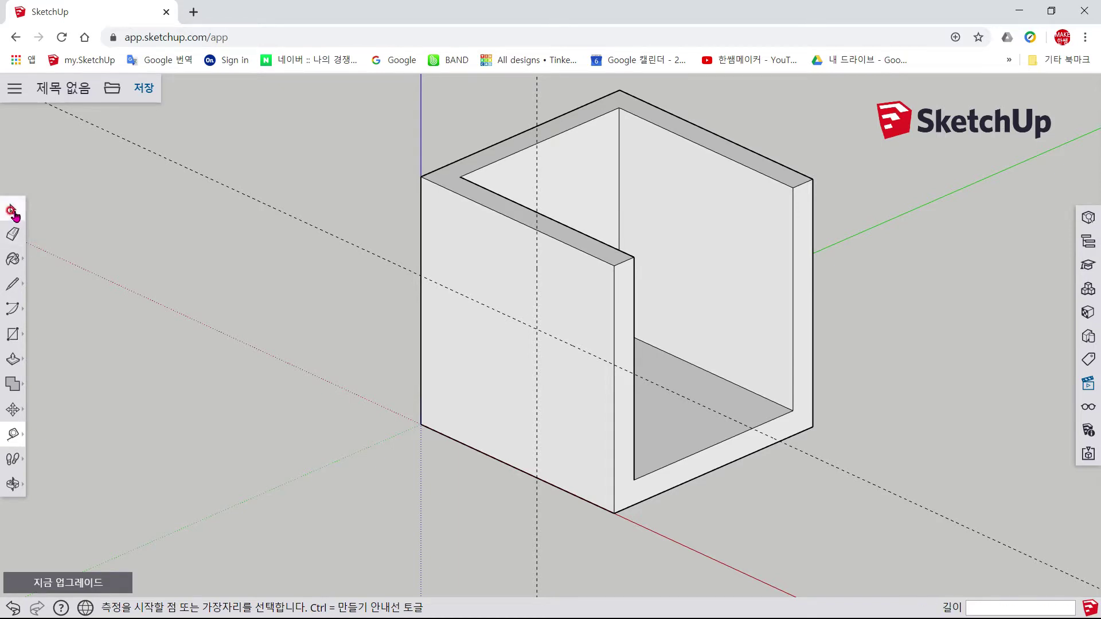
click(1086, 408)
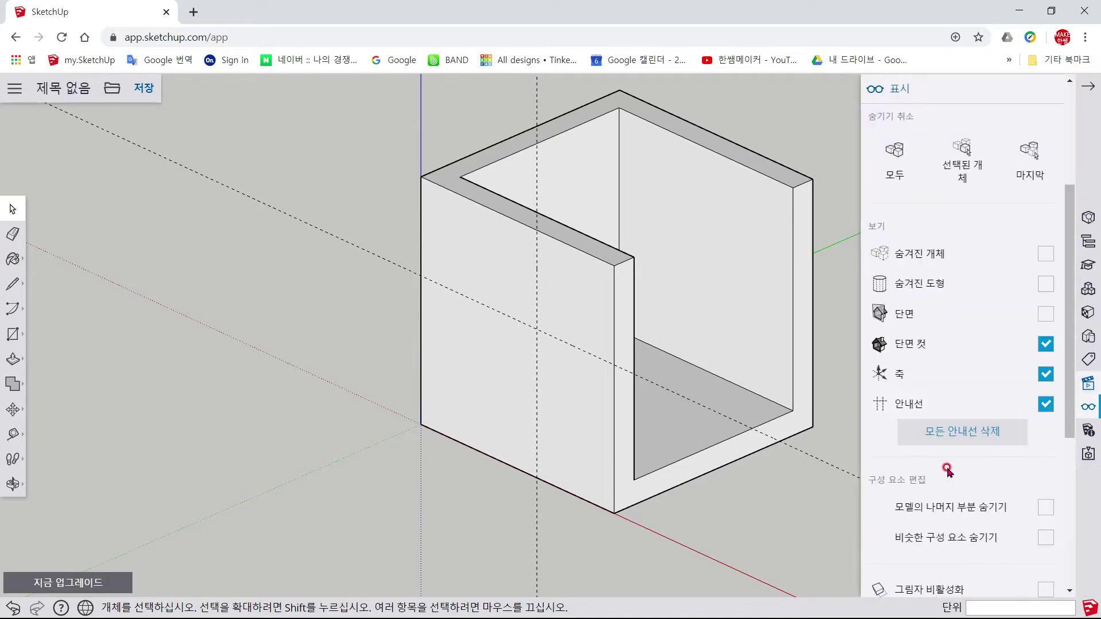
click(962, 436)
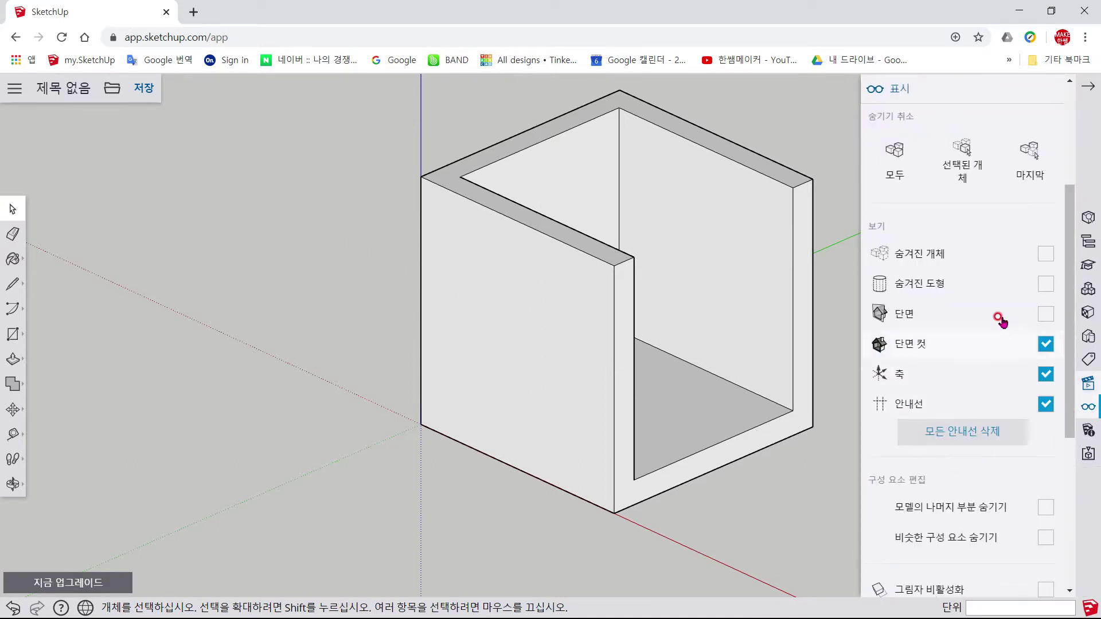
click(1093, 87)
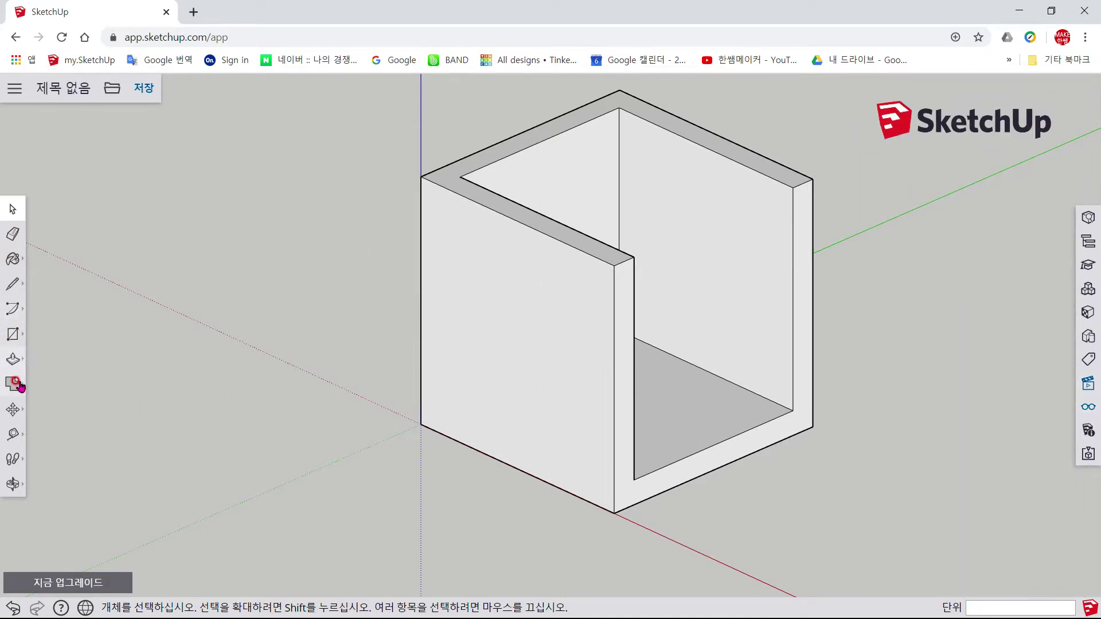
Step: Add two Tape Measure guides offset from the wall ends (200 mm and 600 mm)
key(t)
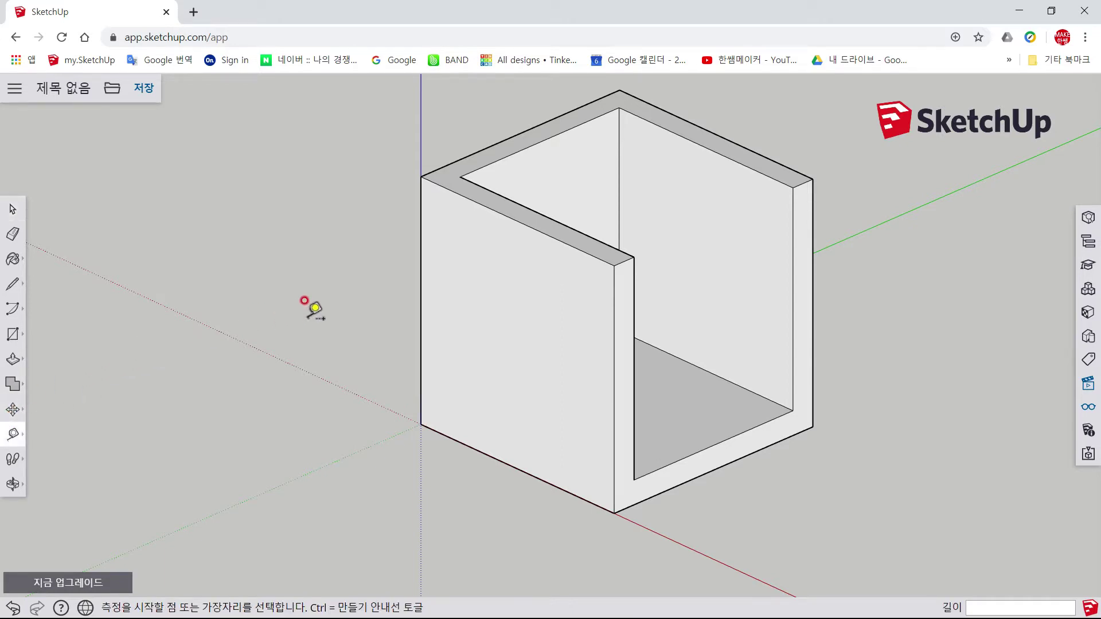
scroll(565, 255, up, 2)
click(646, 242)
text(2)
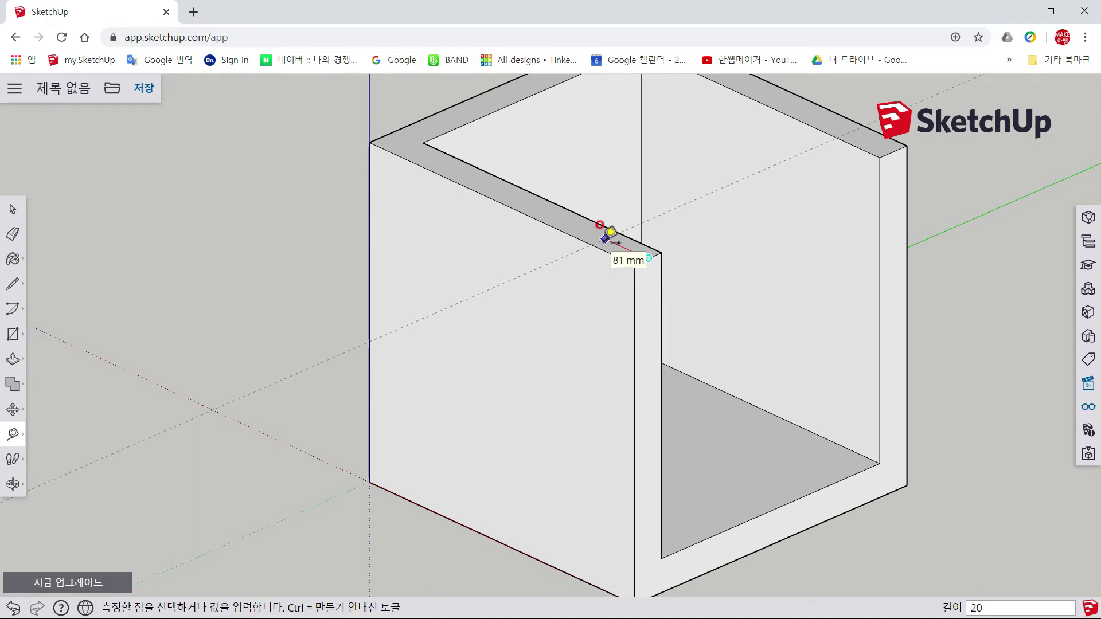
text(0)
key(Return)
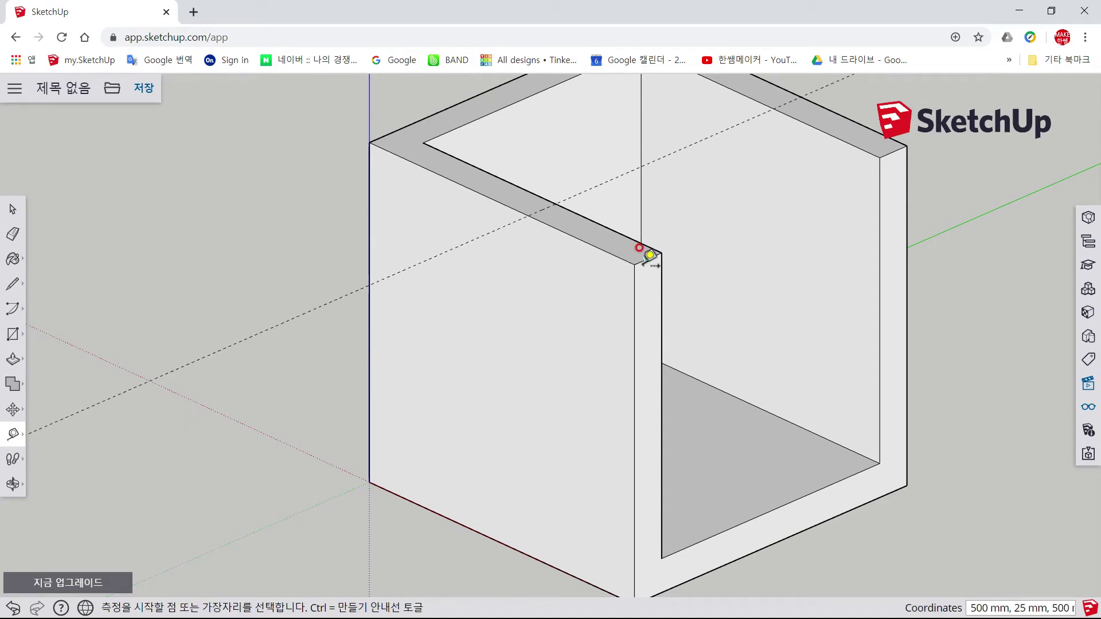
click(648, 257)
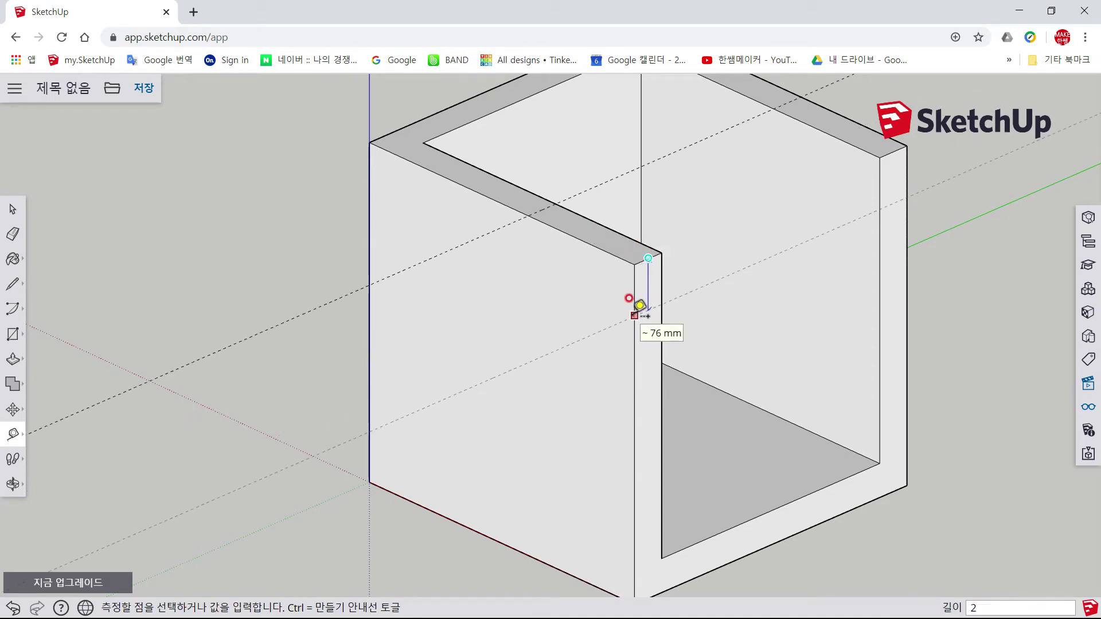
text(00600)
key(Return)
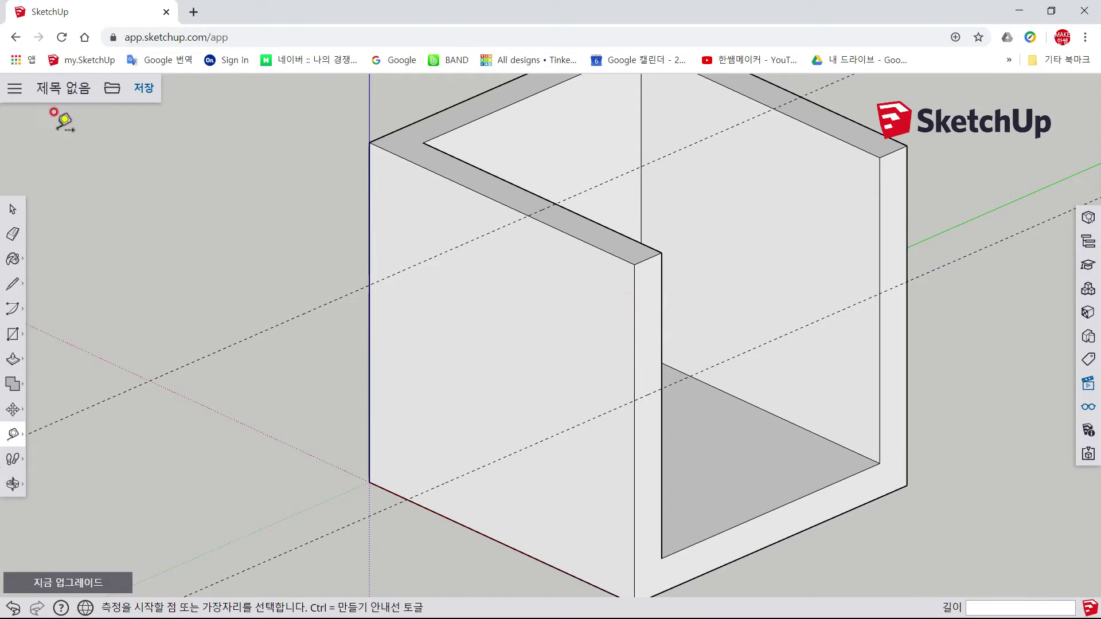
Step: Draw diagonal lines across the left and right walls, cutting off triangular corners
click(12, 284)
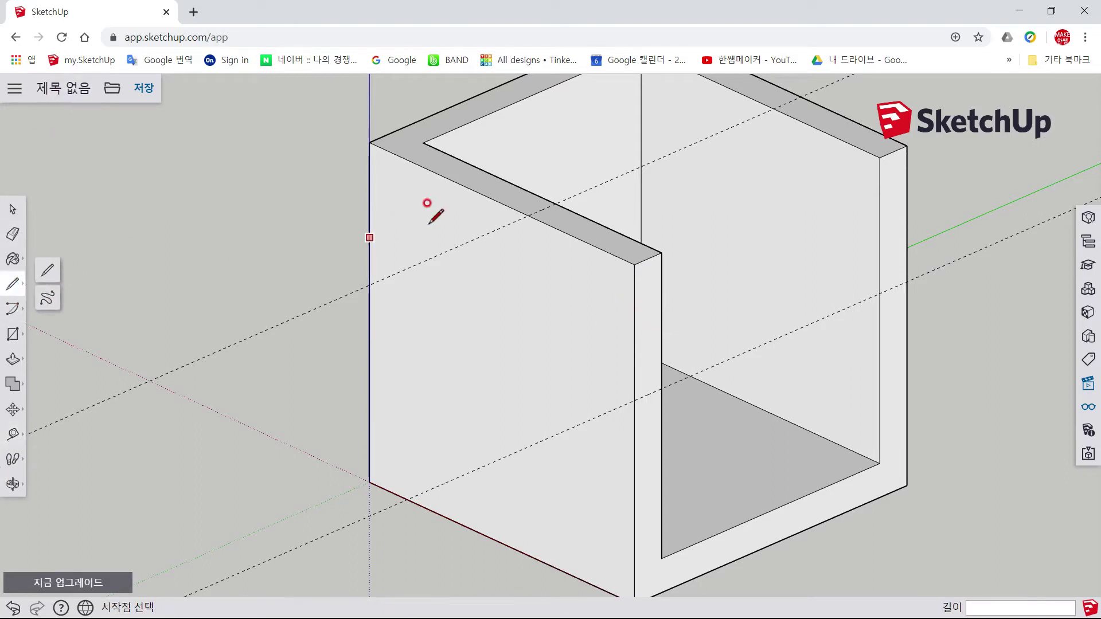
click(528, 216)
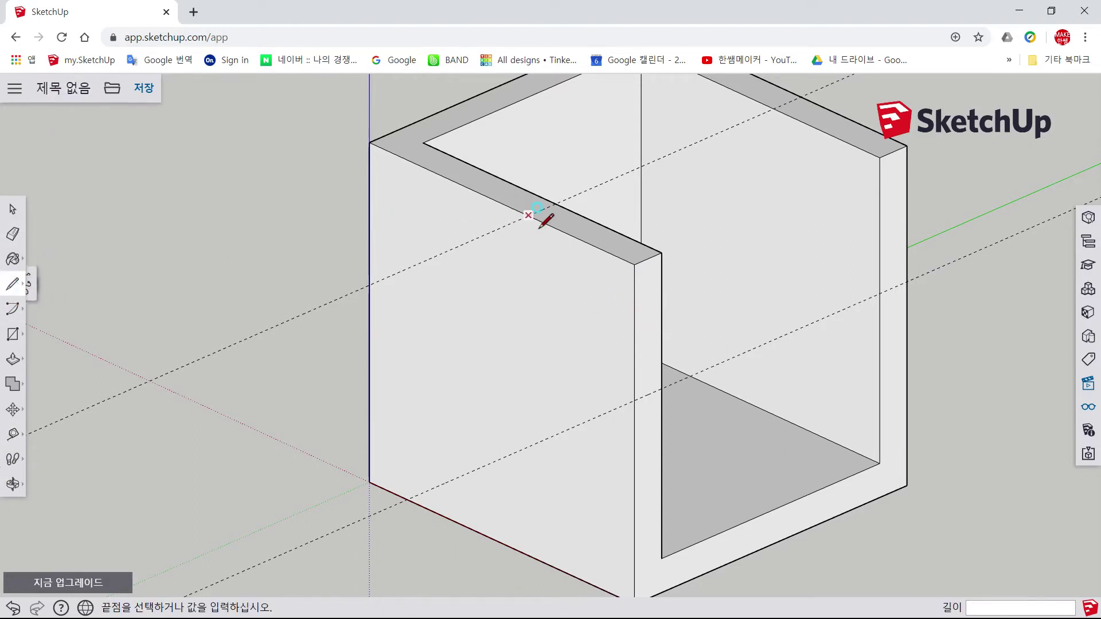
click(634, 400)
mouse_move(652, 256)
middle_down()
mouse_move(381, 310)
mouse_move(552, 345)
middle_up()
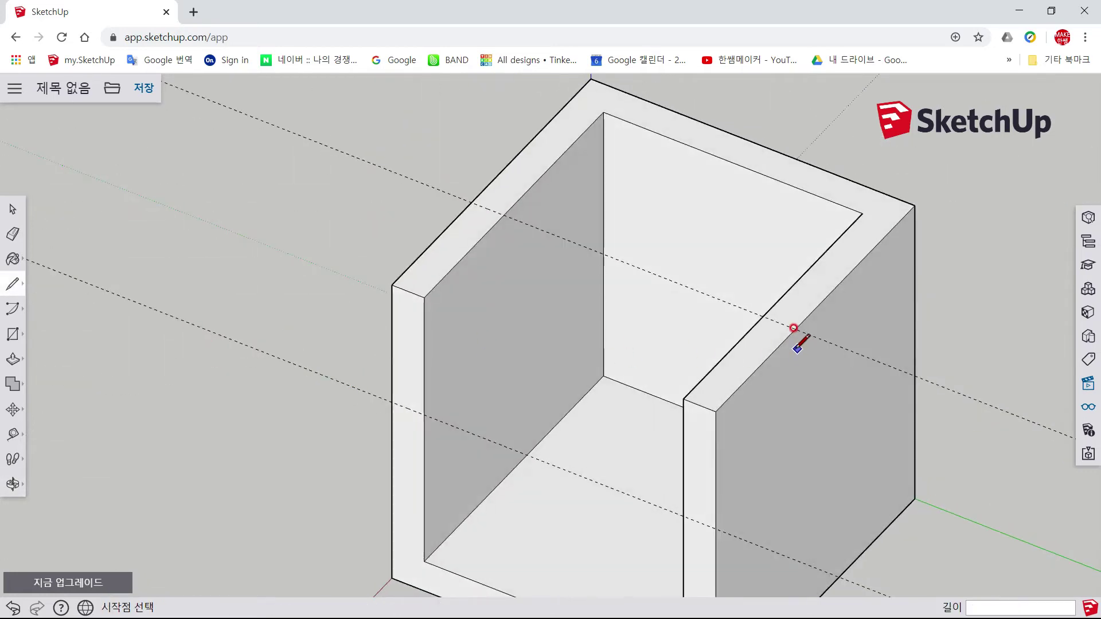
middle_drag(794, 327, 683, 248)
scroll(685, 264, down, 2)
click(749, 309)
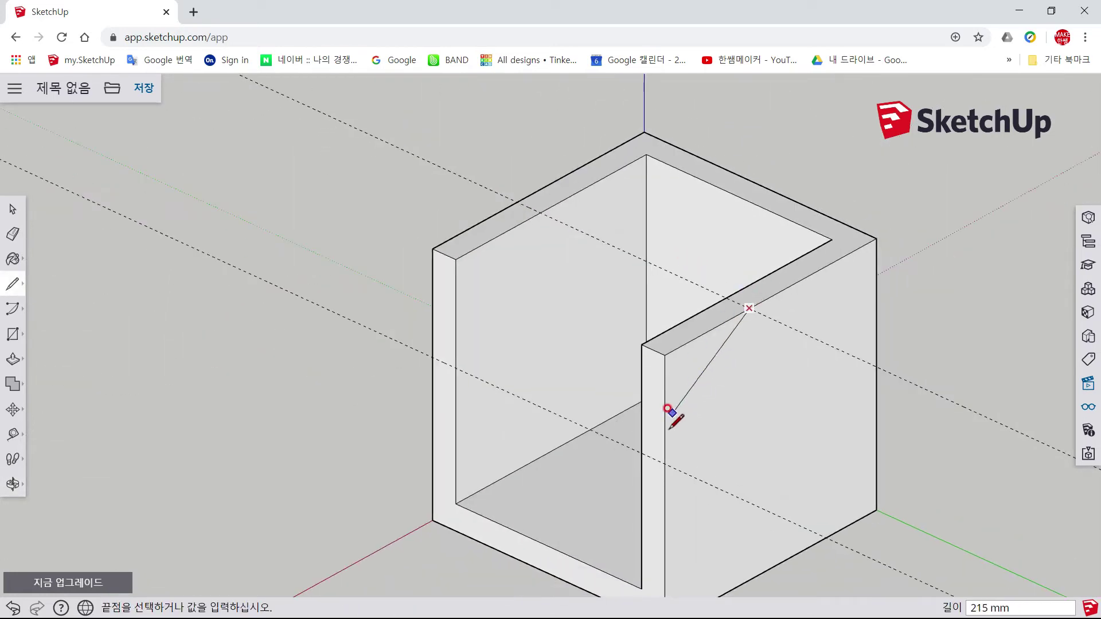
click(660, 447)
mouse_move(280, 220)
middle_down()
mouse_move(428, 233)
mouse_move(727, 198)
middle_up()
Step: Push both wall triangles 50 mm through the walls to slope the side walls
key(p)
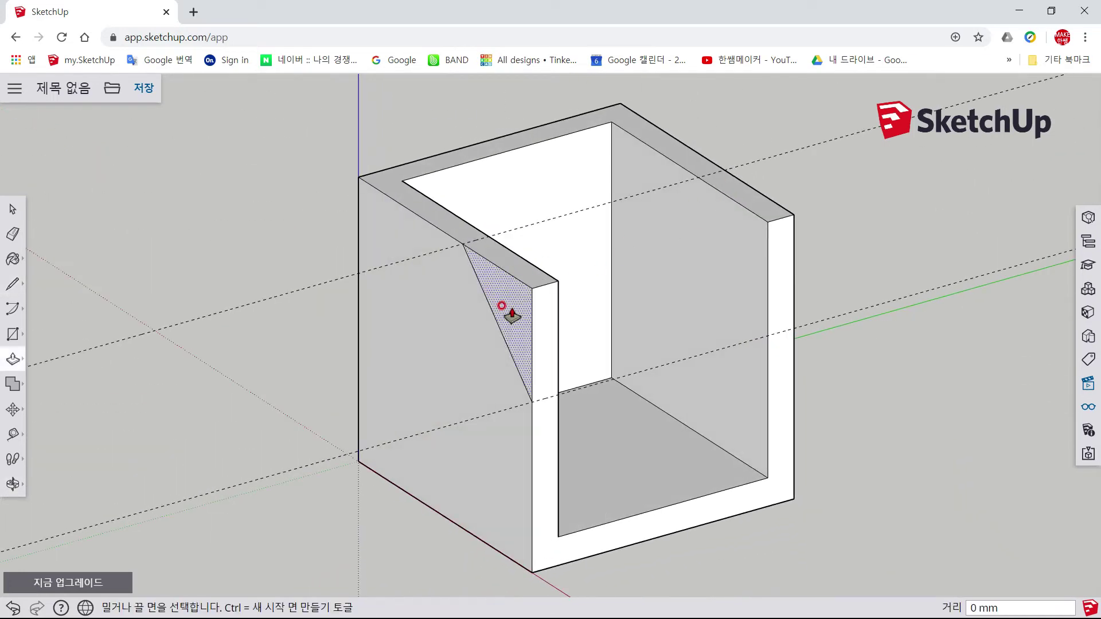
click(509, 312)
click(526, 300)
mouse_move(659, 251)
middle_down()
mouse_move(266, 312)
mouse_move(555, 413)
middle_up()
click(615, 376)
click(590, 356)
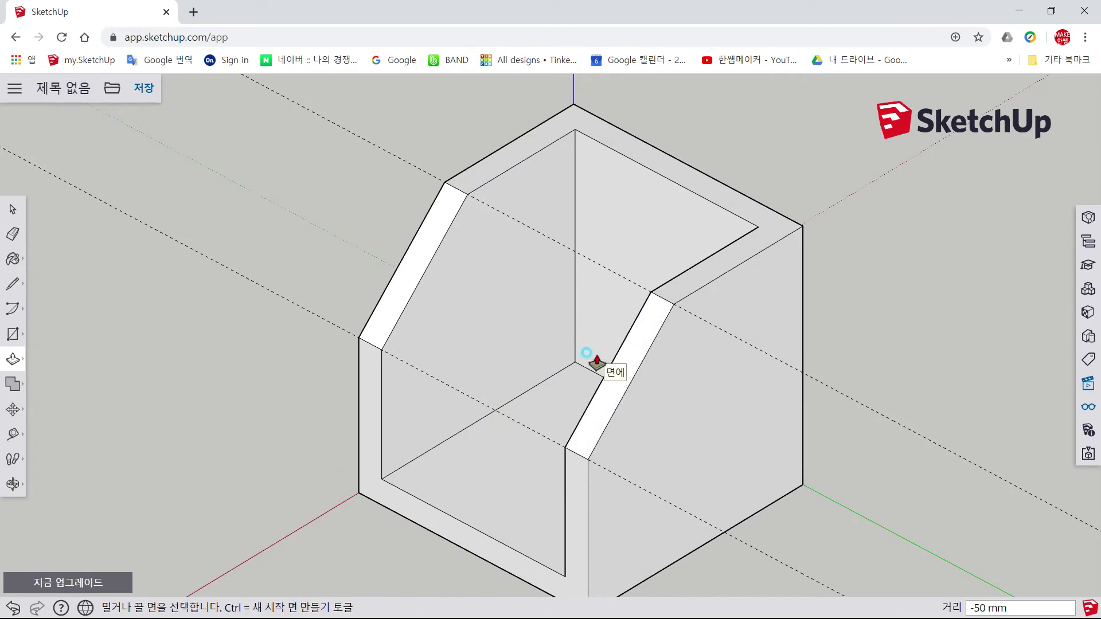
mouse_move(317, 295)
middle_down()
mouse_move(561, 263)
mouse_move(551, 309)
middle_up()
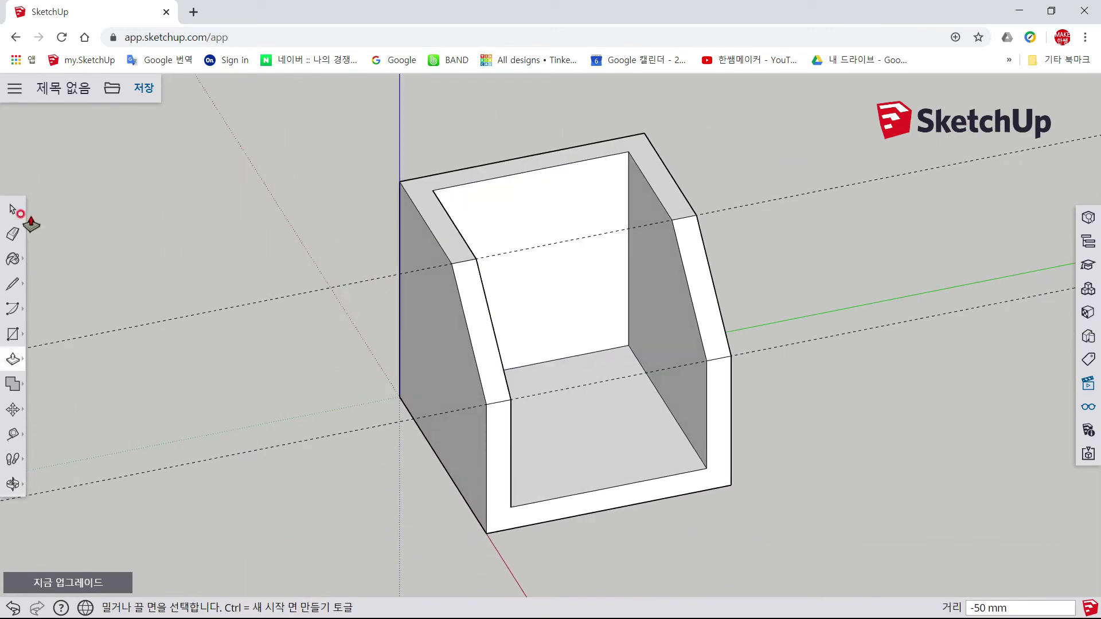
Step: Select the guide lines with a crossing window to remove them
click(10, 210)
drag(283, 241, 113, 530)
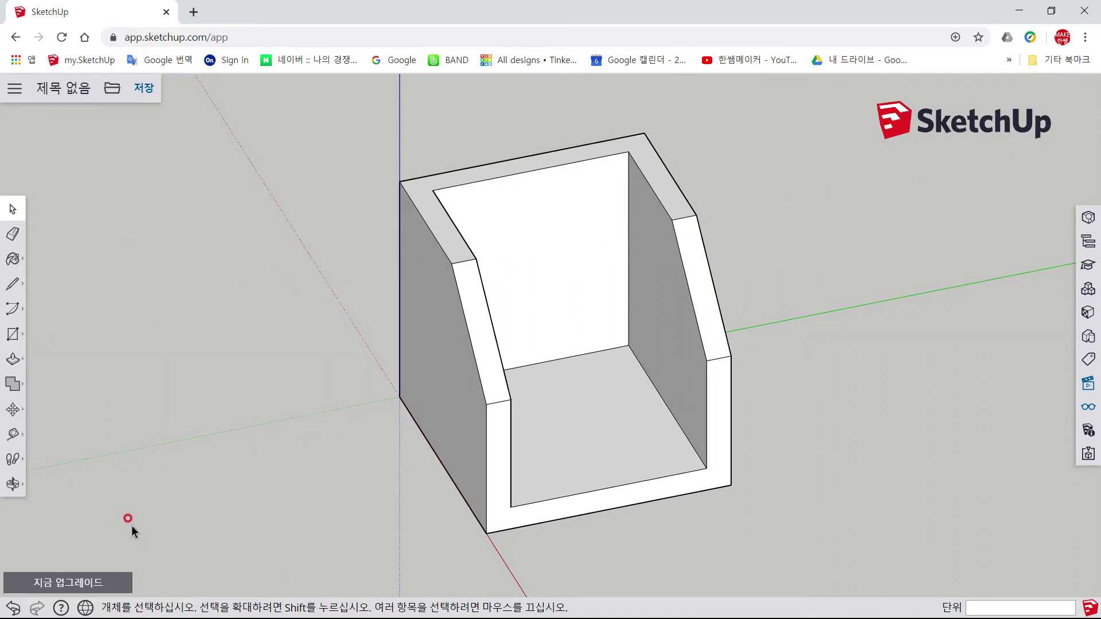
mouse_move(132, 525)
middle_down()
mouse_move(357, 430)
mouse_move(369, 438)
mouse_move(357, 447)
middle_up()
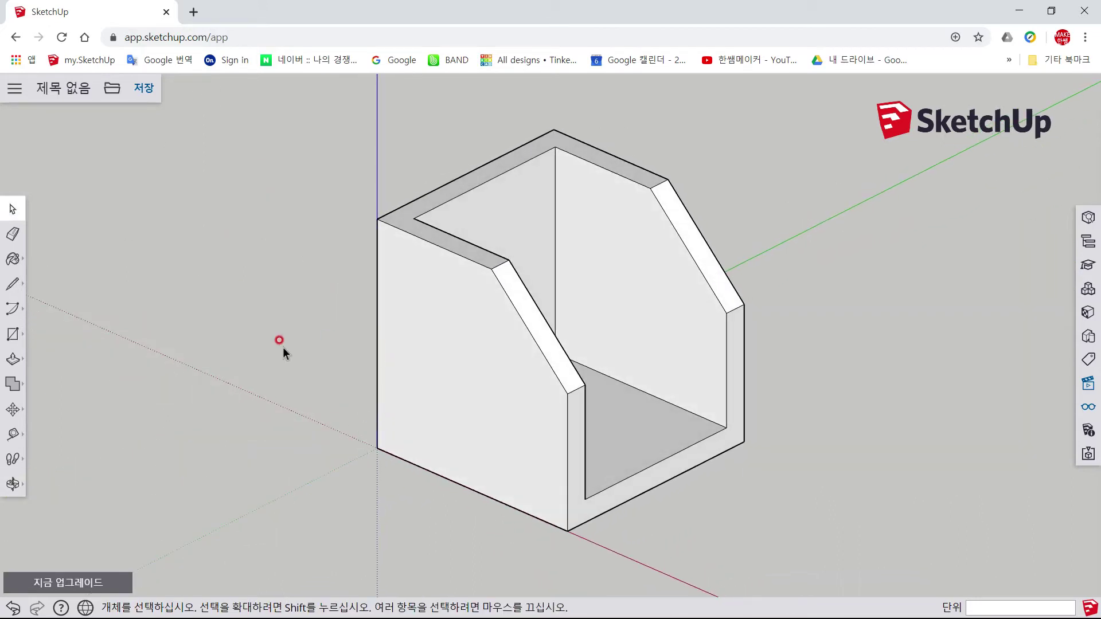
Step: Add 500 mm dimensions to the front, right and vertical edges of the box
click(12, 435)
click(75, 405)
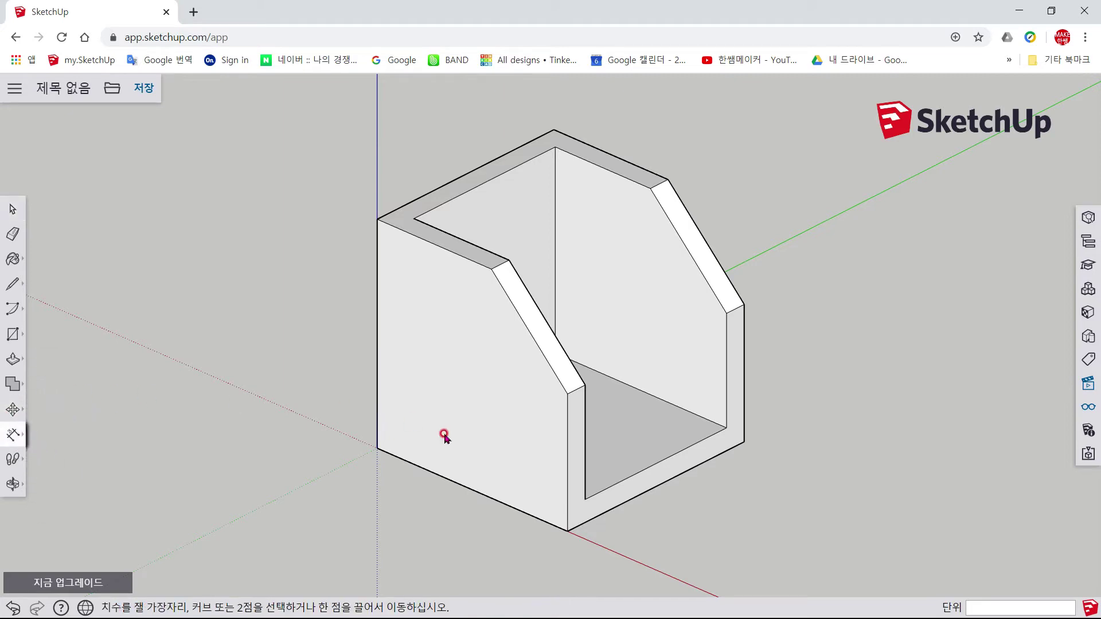
click(448, 479)
click(399, 503)
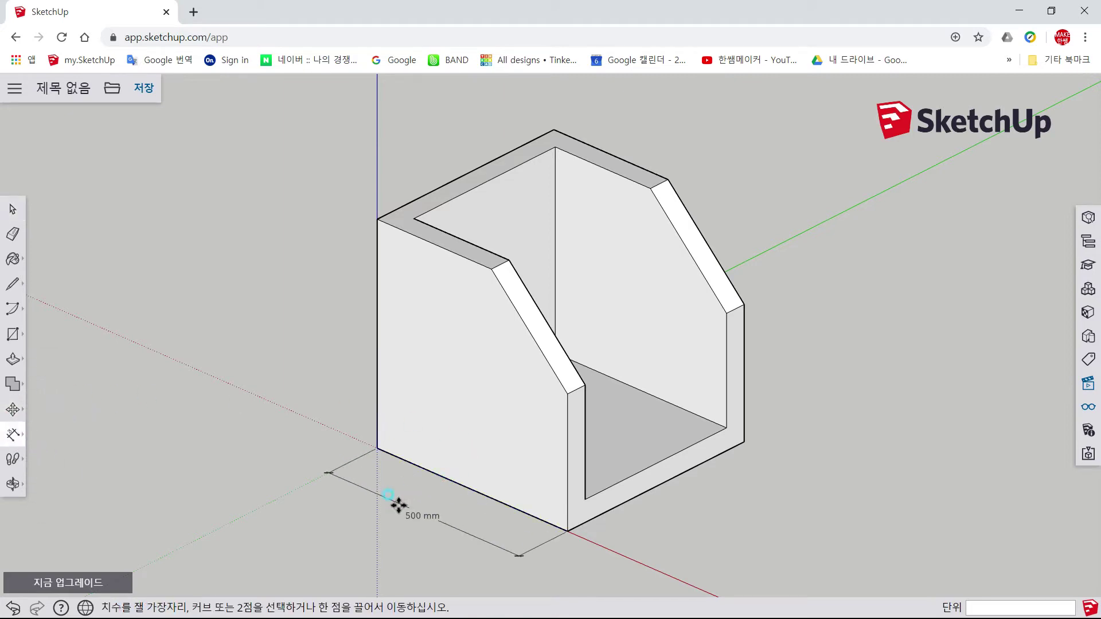
click(598, 519)
click(669, 535)
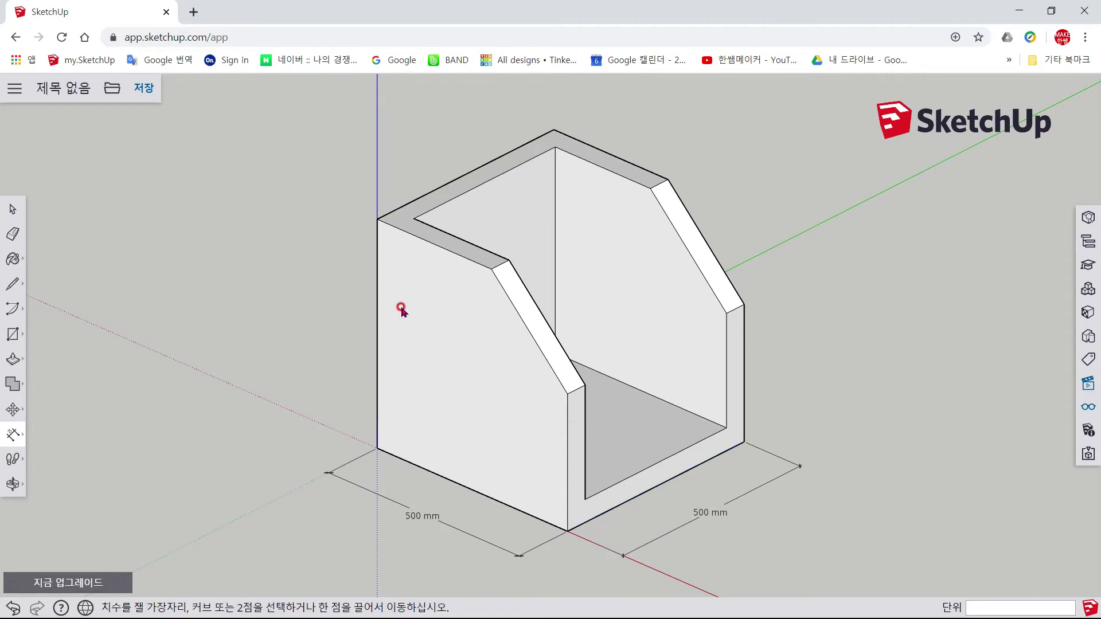
click(377, 284)
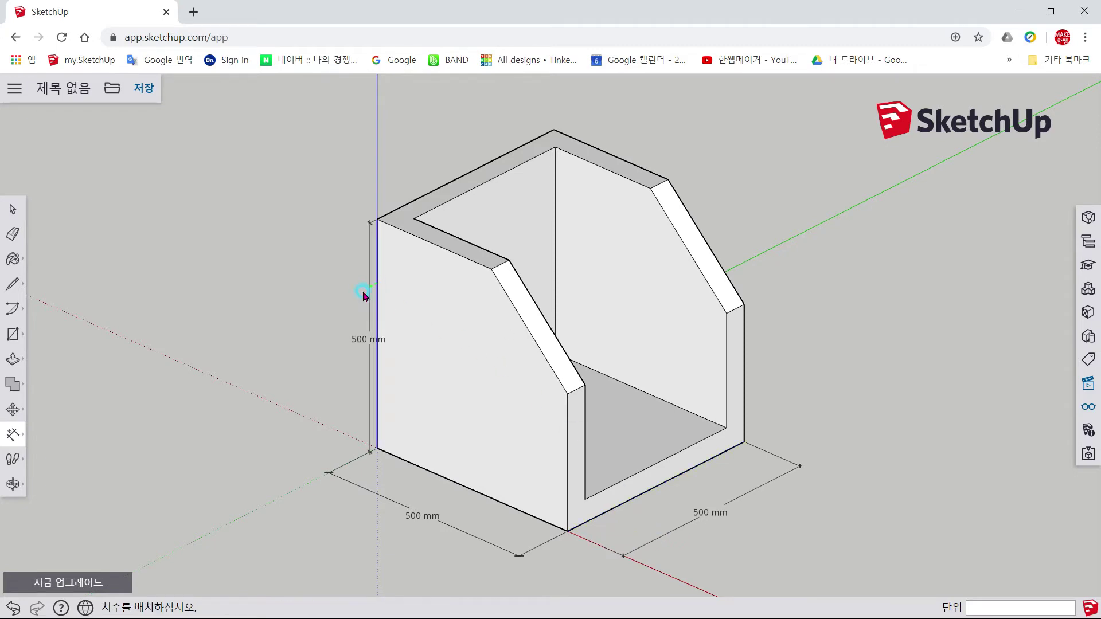
click(331, 316)
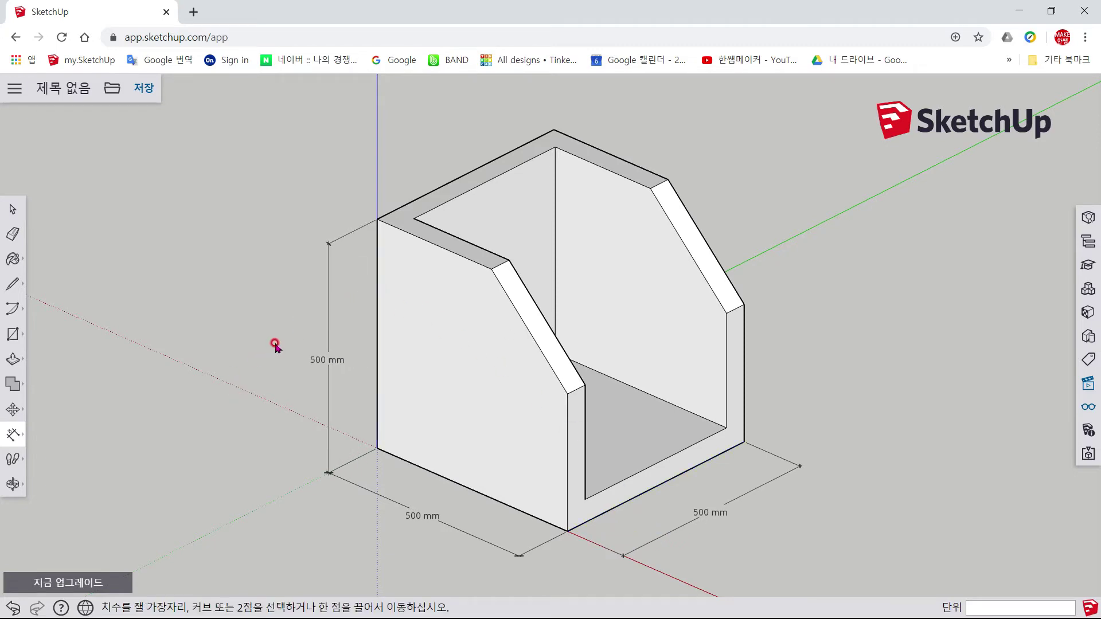
click(408, 232)
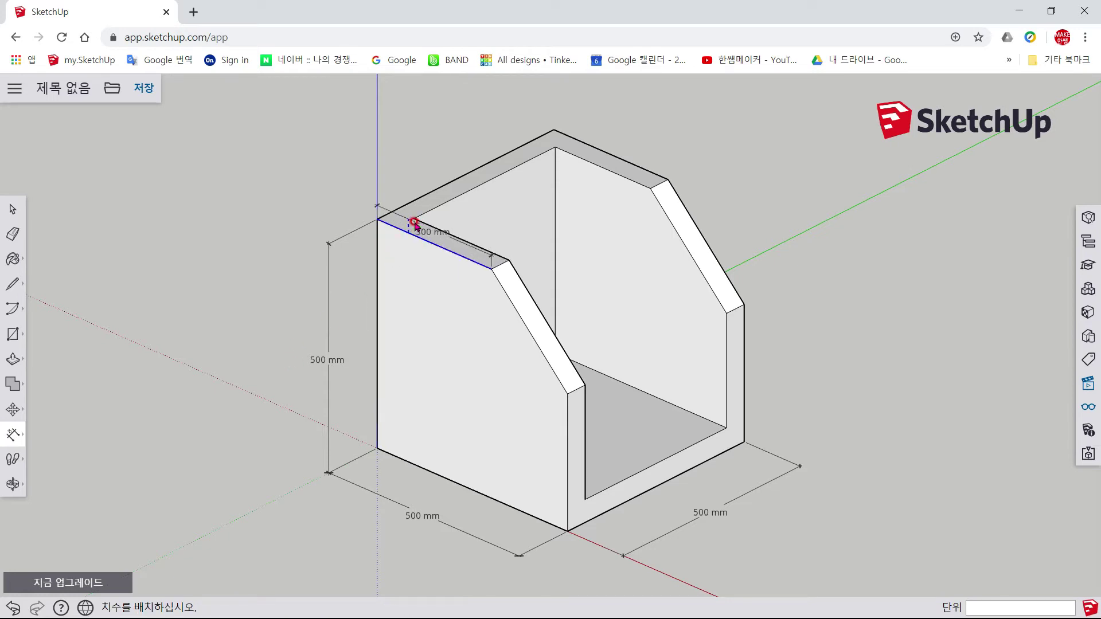
key(Escape)
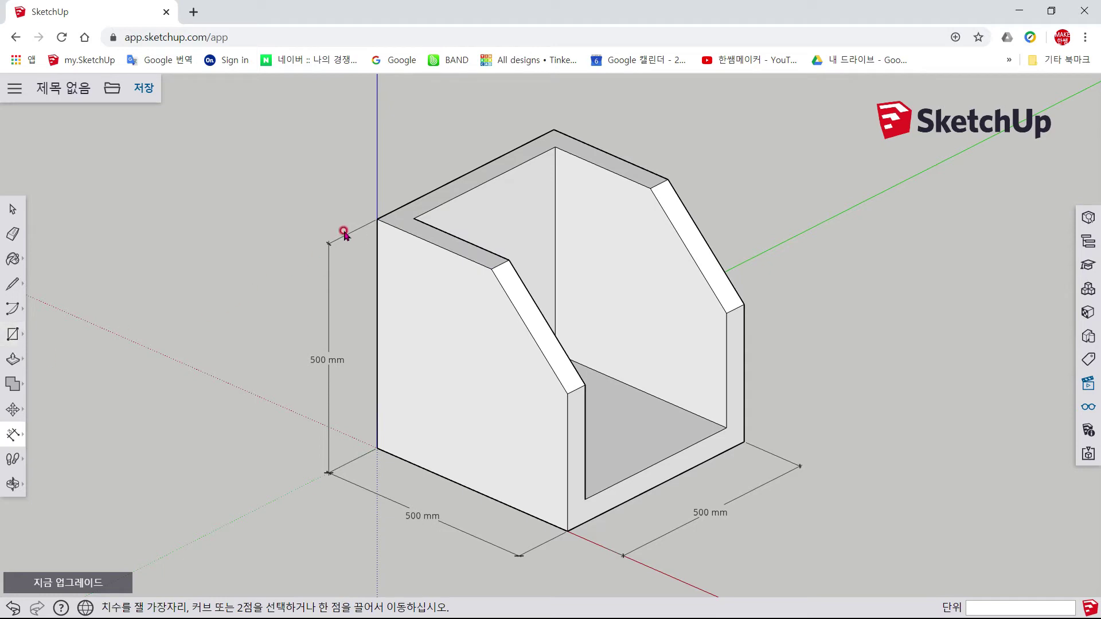
Step: Dimension the two 50 mm wall thicknesses
click(415, 218)
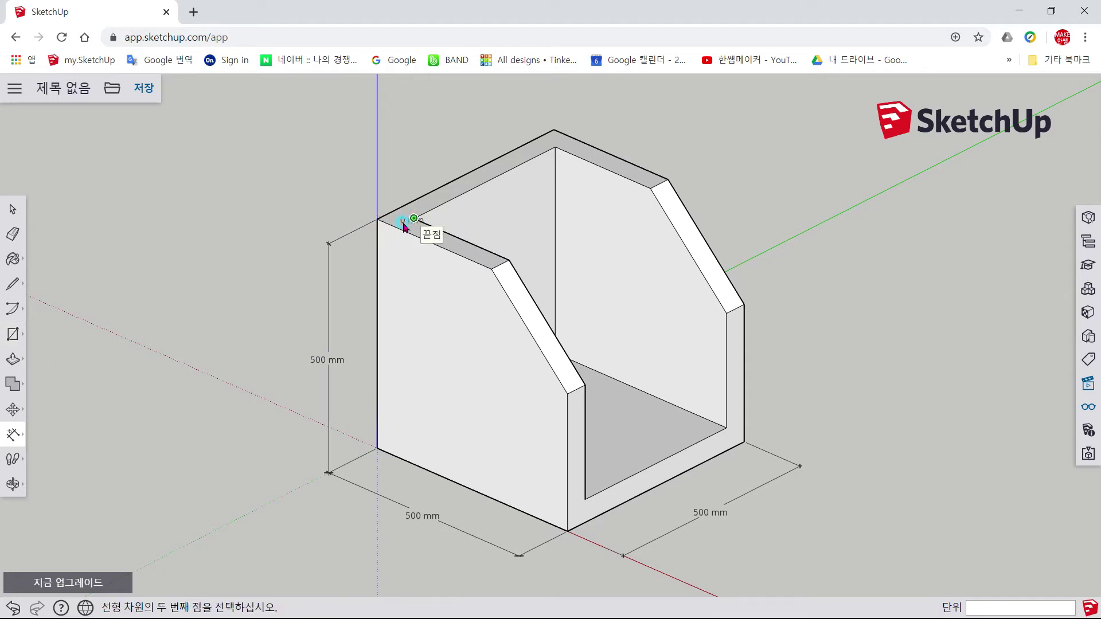
click(381, 220)
click(333, 197)
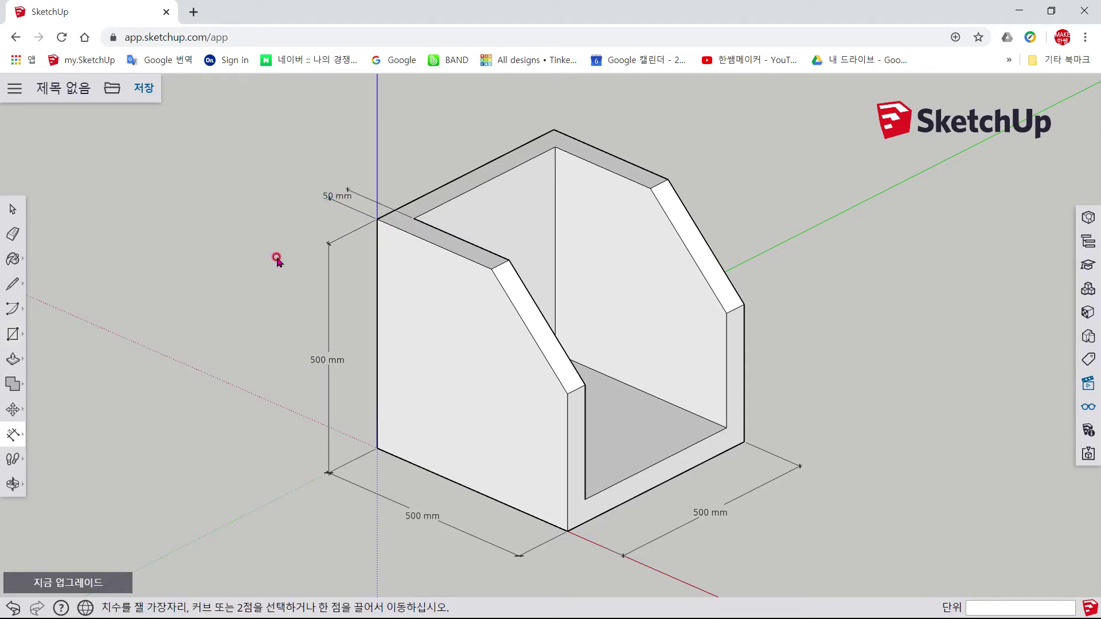
click(726, 428)
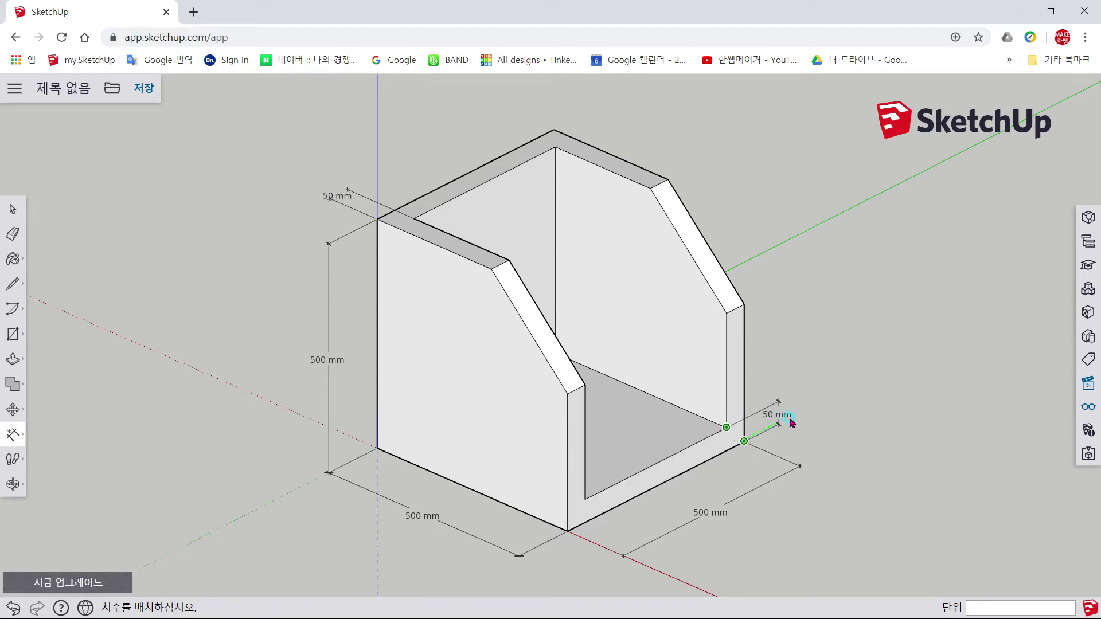
click(778, 418)
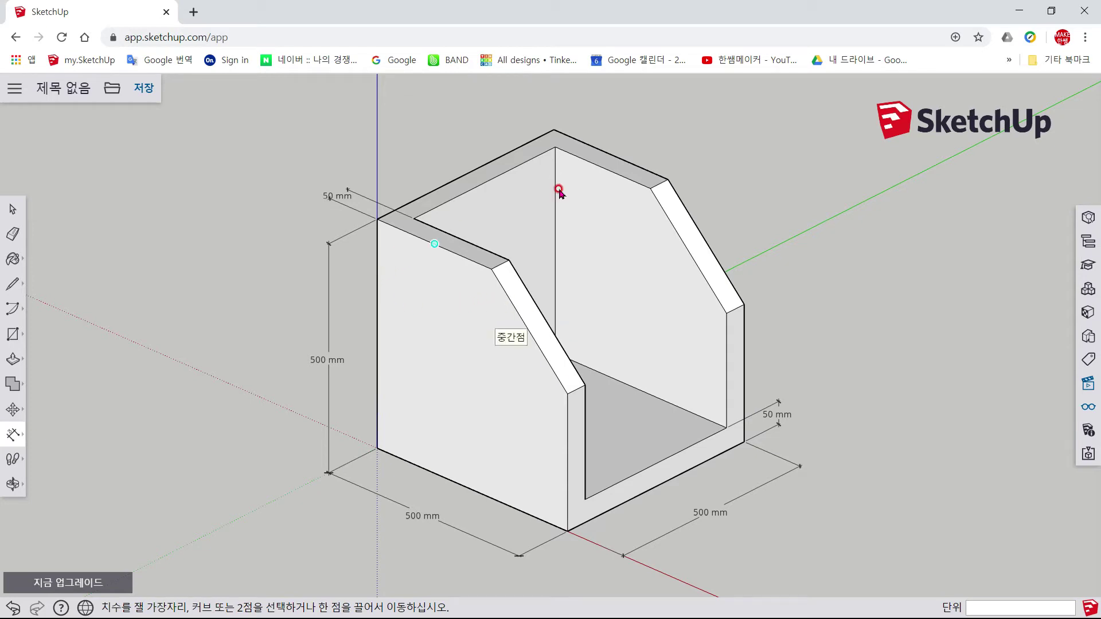
Step: Add 300 mm dimensions on the top edge and right wall, plus the front vertical edge
click(554, 130)
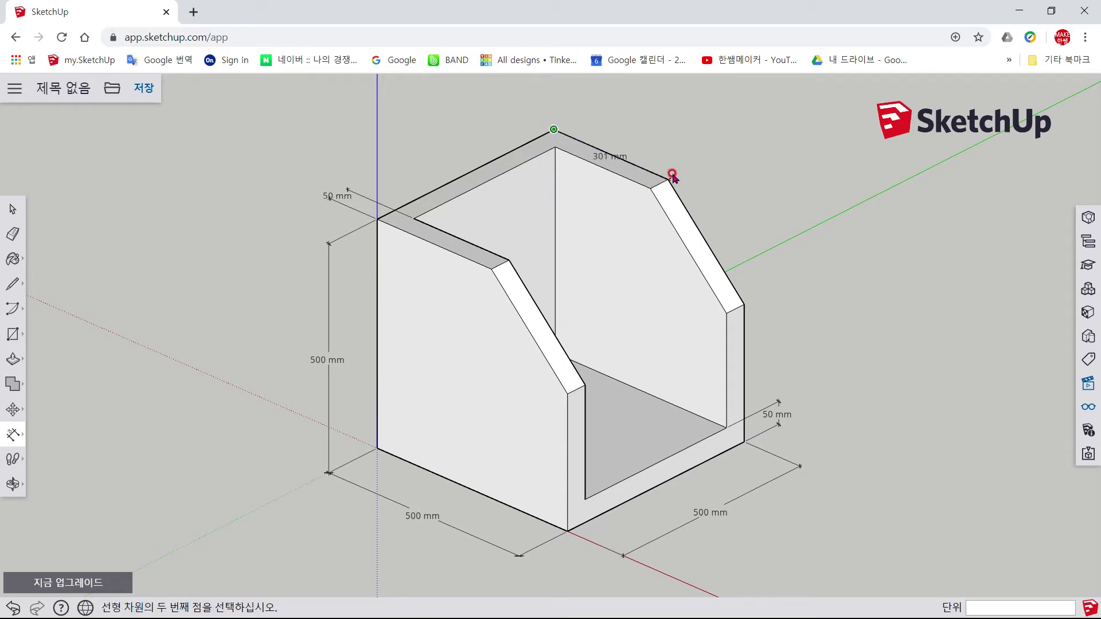
click(669, 179)
click(698, 154)
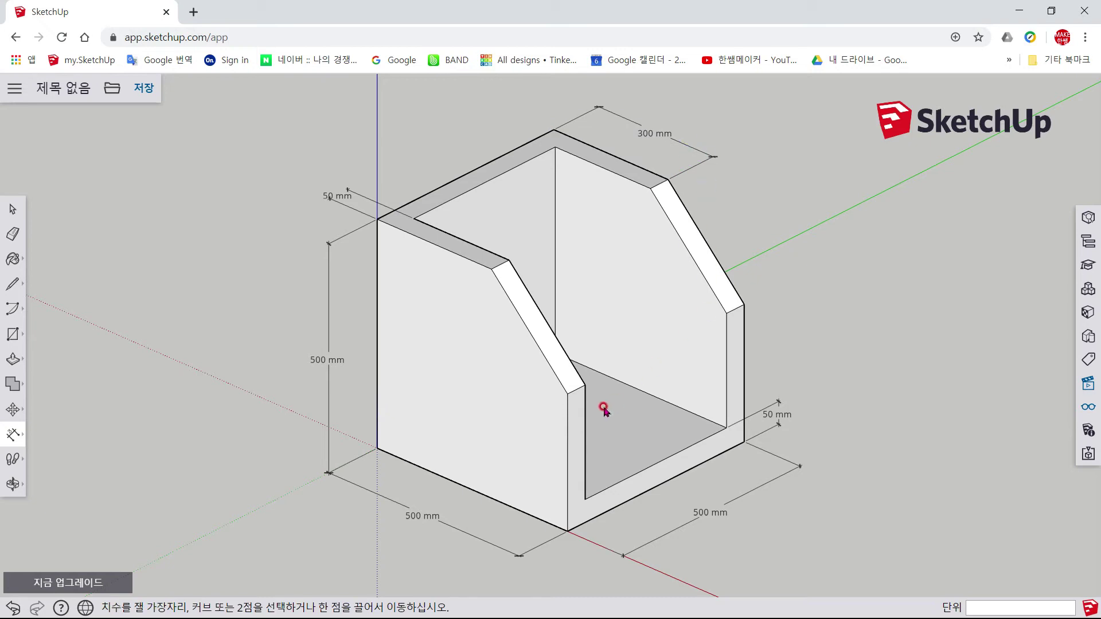
click(745, 305)
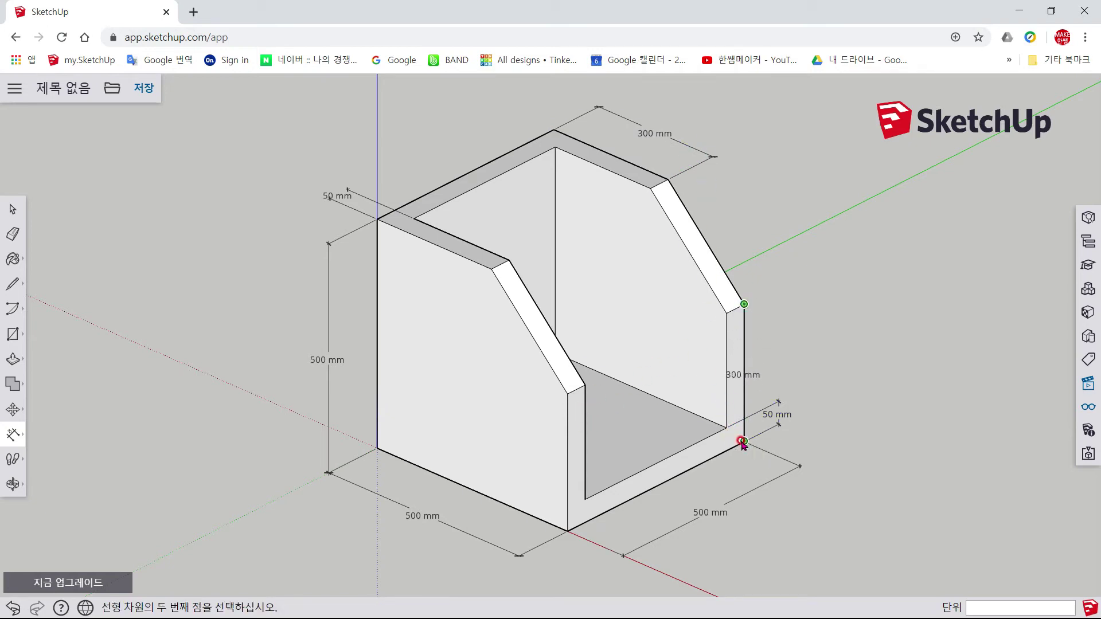
click(743, 442)
click(809, 361)
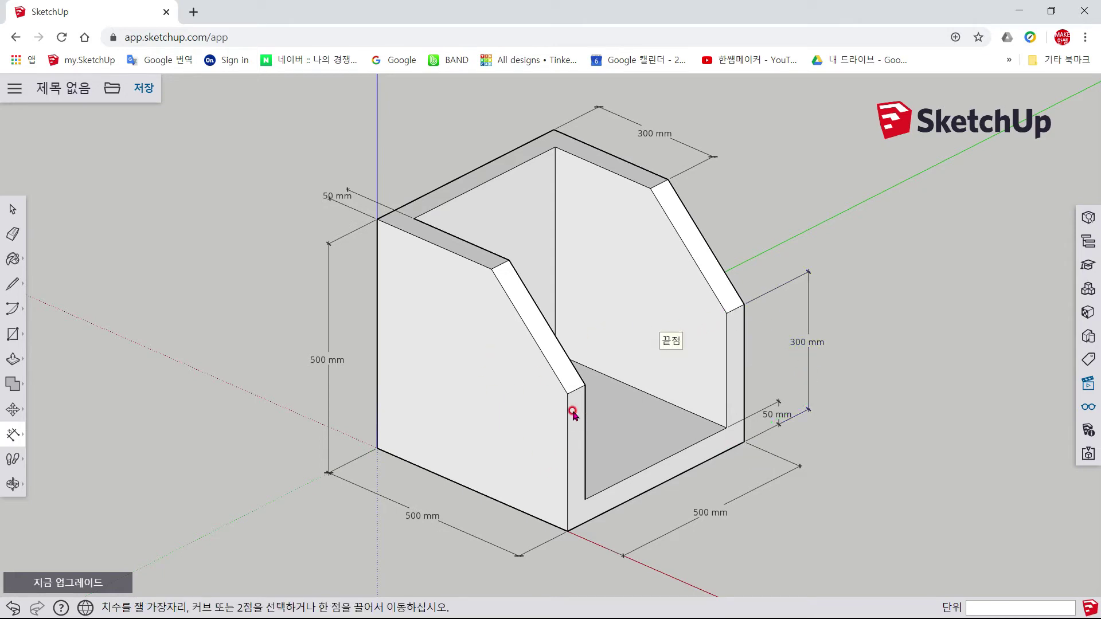
click(568, 436)
click(533, 468)
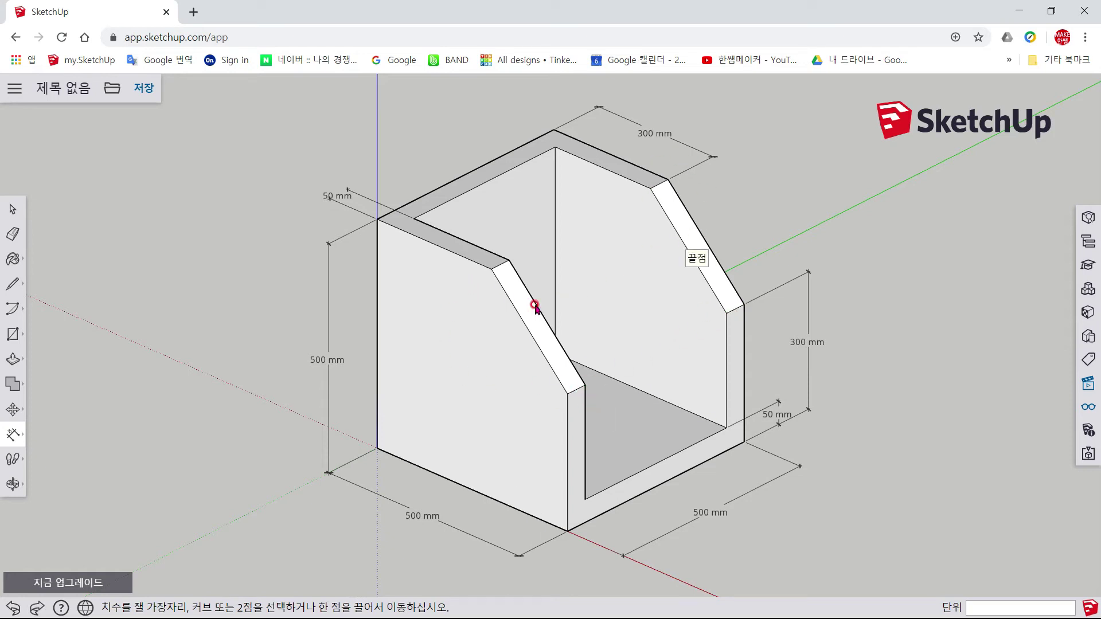
Step: Enable shadows in the Display panel and orbit to inspect them
click(12, 211)
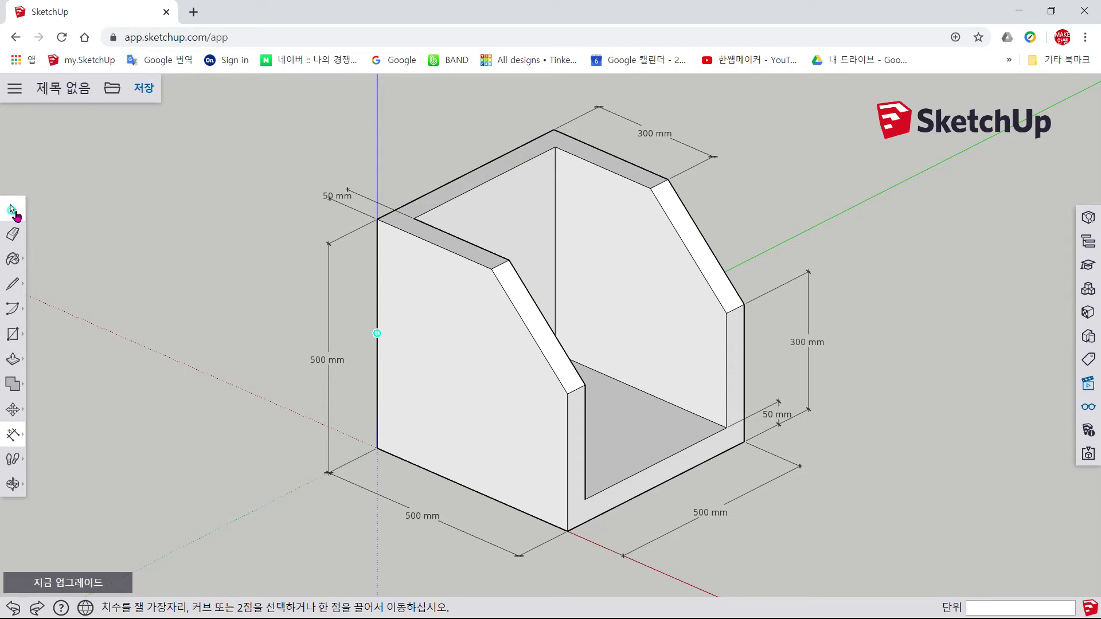
click(1088, 408)
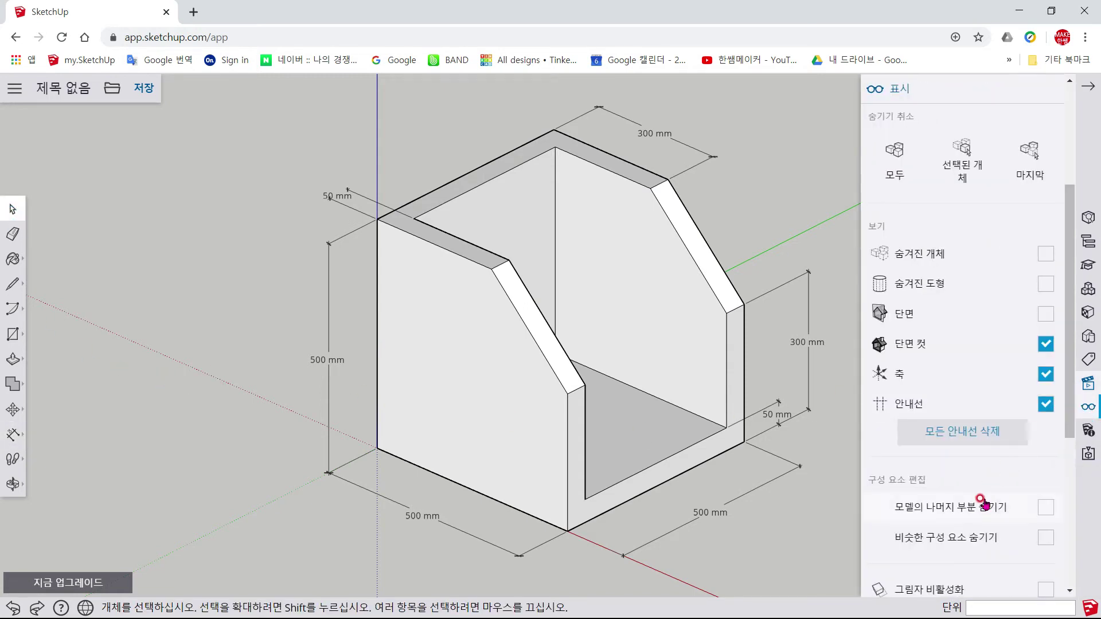
scroll(993, 485, down, 1)
click(1045, 520)
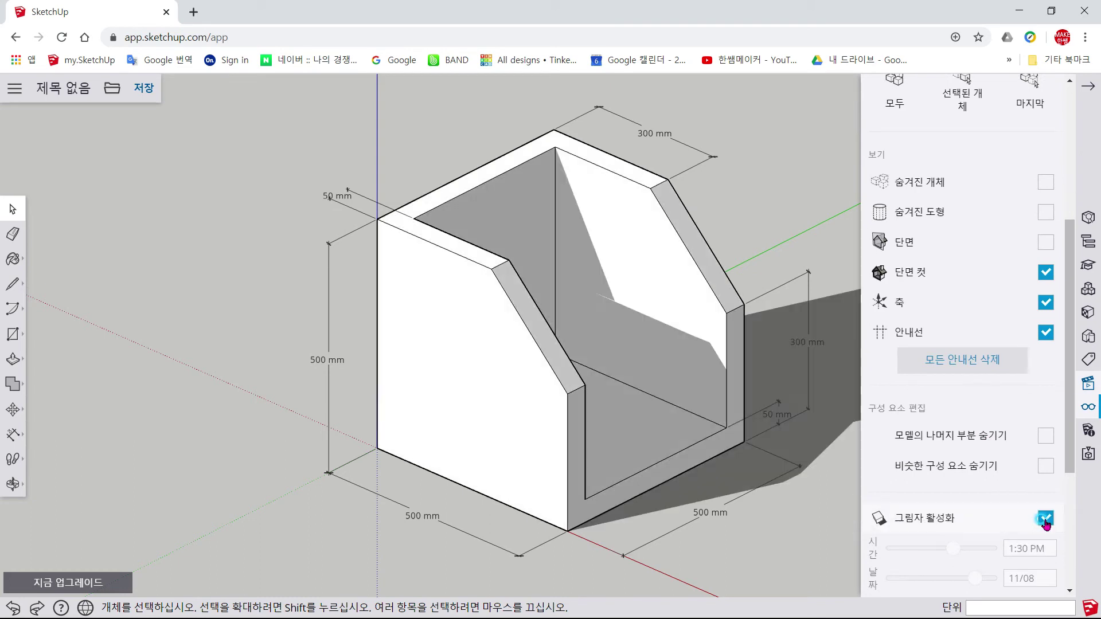
scroll(573, 358, down, 1)
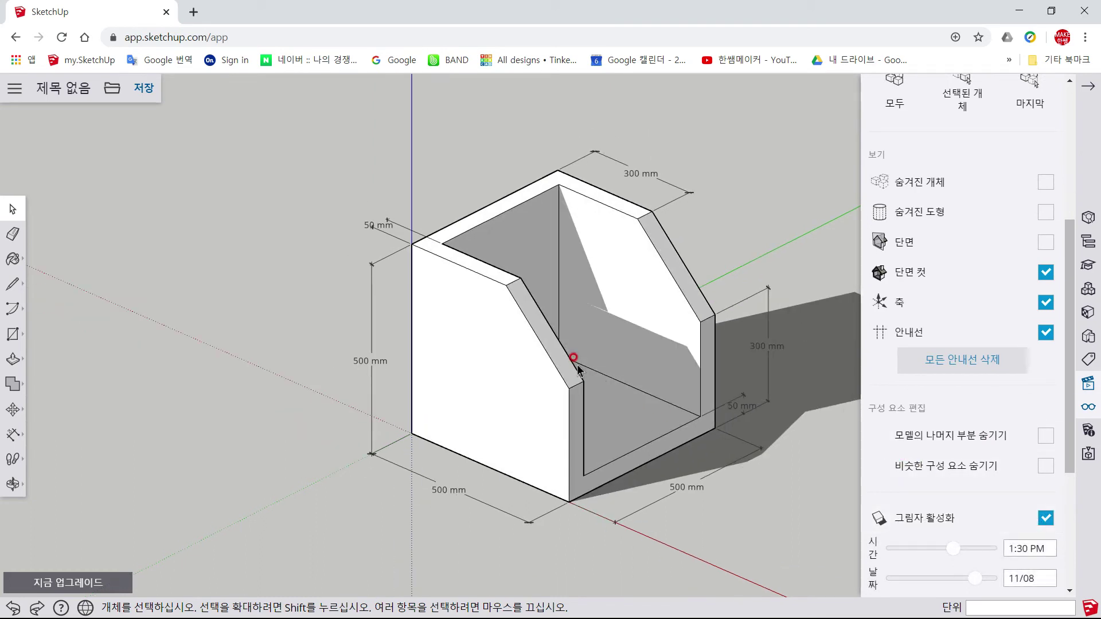
mouse_move(631, 367)
middle_down()
mouse_move(526, 355)
mouse_move(678, 389)
mouse_move(608, 384)
middle_up()
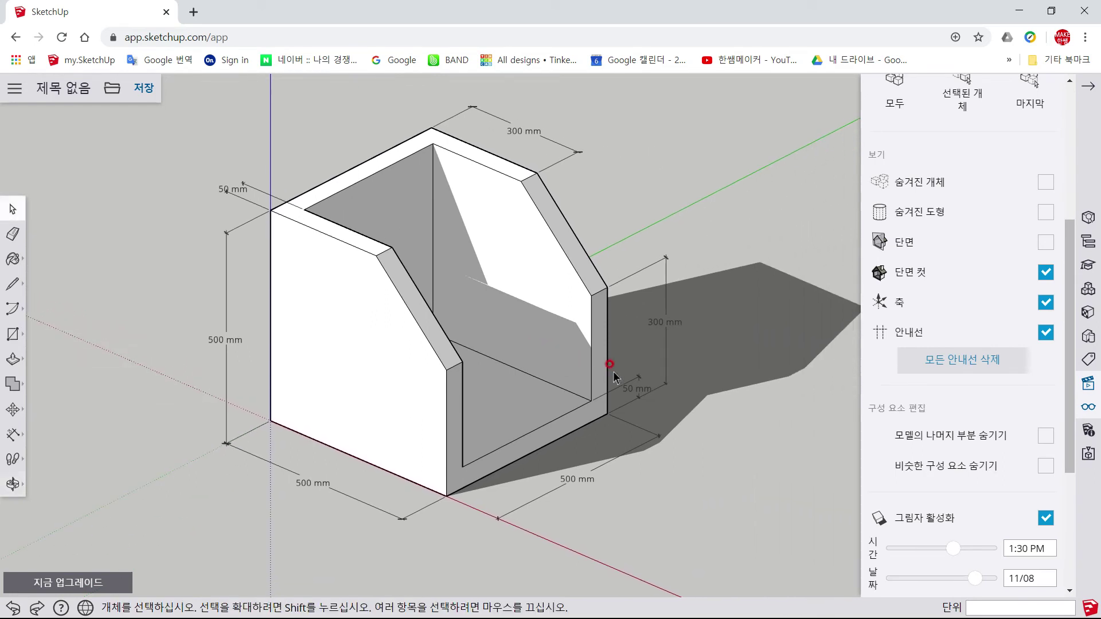
scroll(969, 484, down, 1)
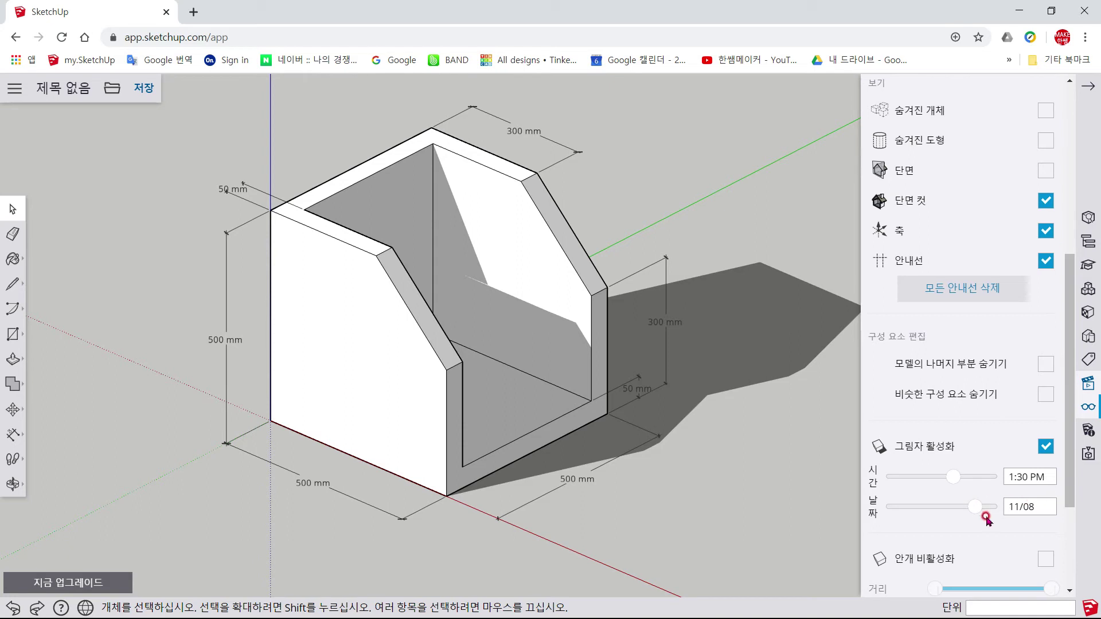
Step: Set the shadow date to 05/08 and the time to 2:53 PM
click(1038, 507)
click(971, 513)
text(5)
key(Return)
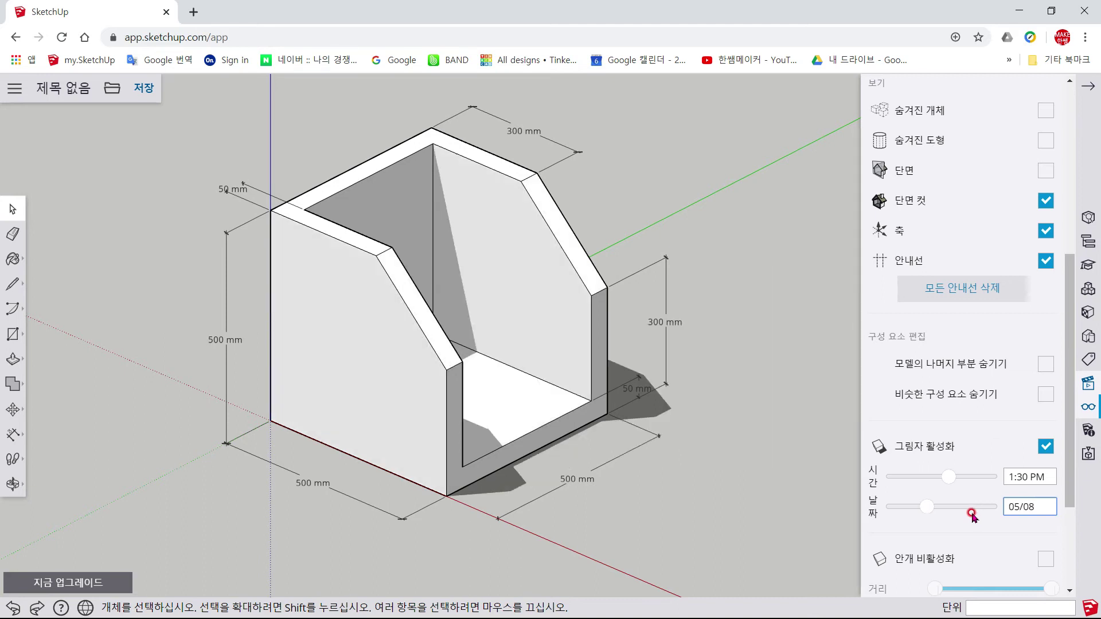
click(1028, 479)
mouse_move(949, 477)
mouse_down()
mouse_move(918, 488)
mouse_move(964, 480)
mouse_up()
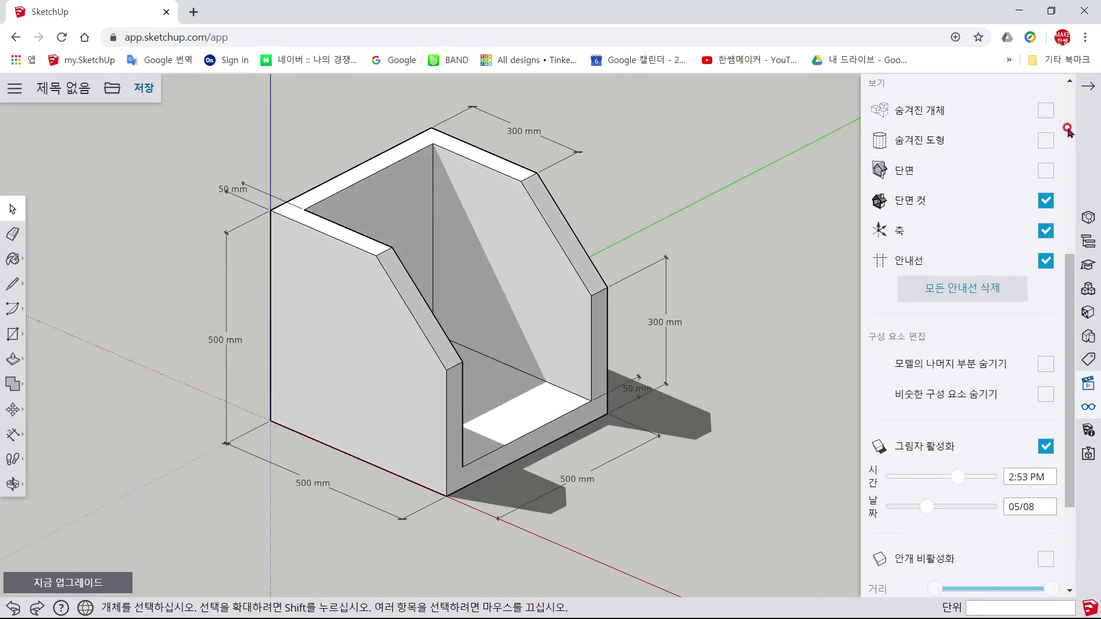
click(1088, 384)
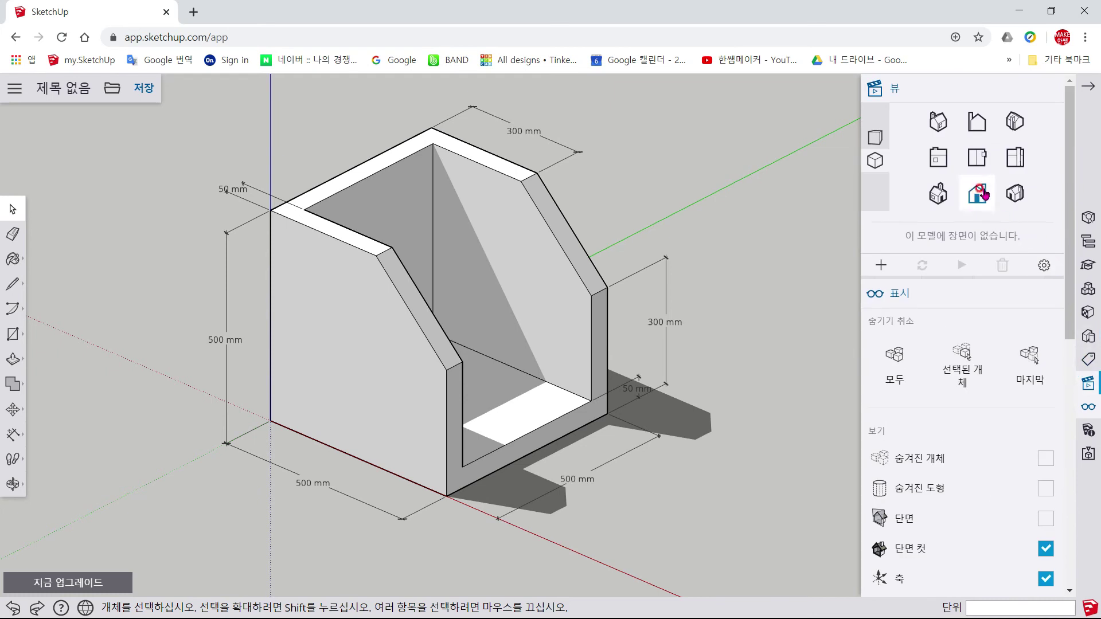
Step: Switch the camera to Perspective, hide the model axes, and show the Styles panel
click(875, 139)
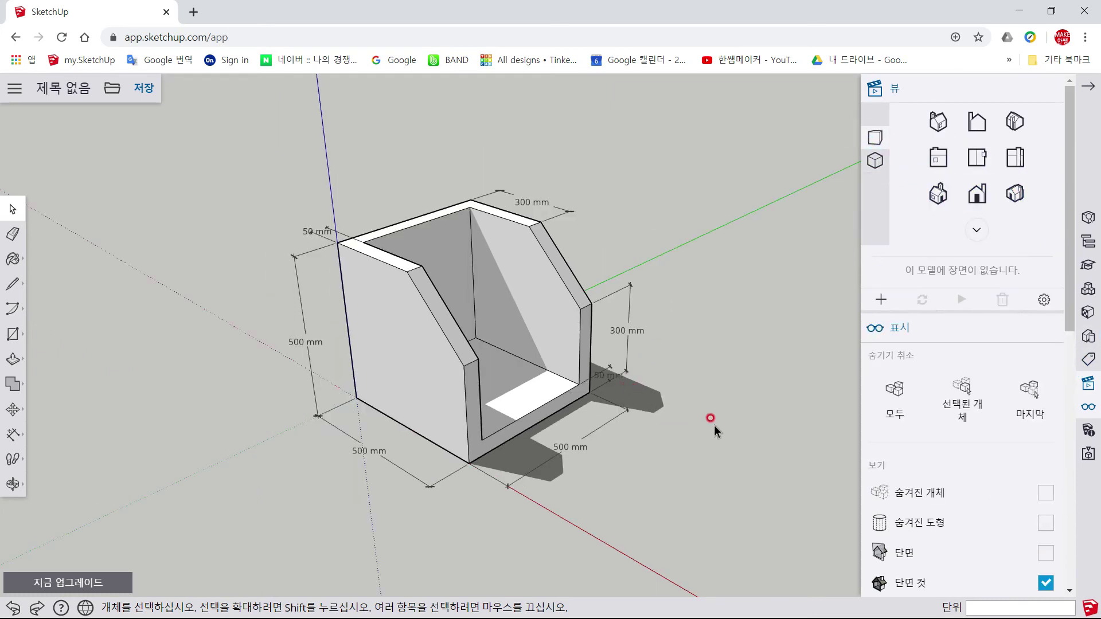
mouse_move(738, 313)
middle_down()
mouse_move(377, 363)
mouse_move(659, 364)
middle_up()
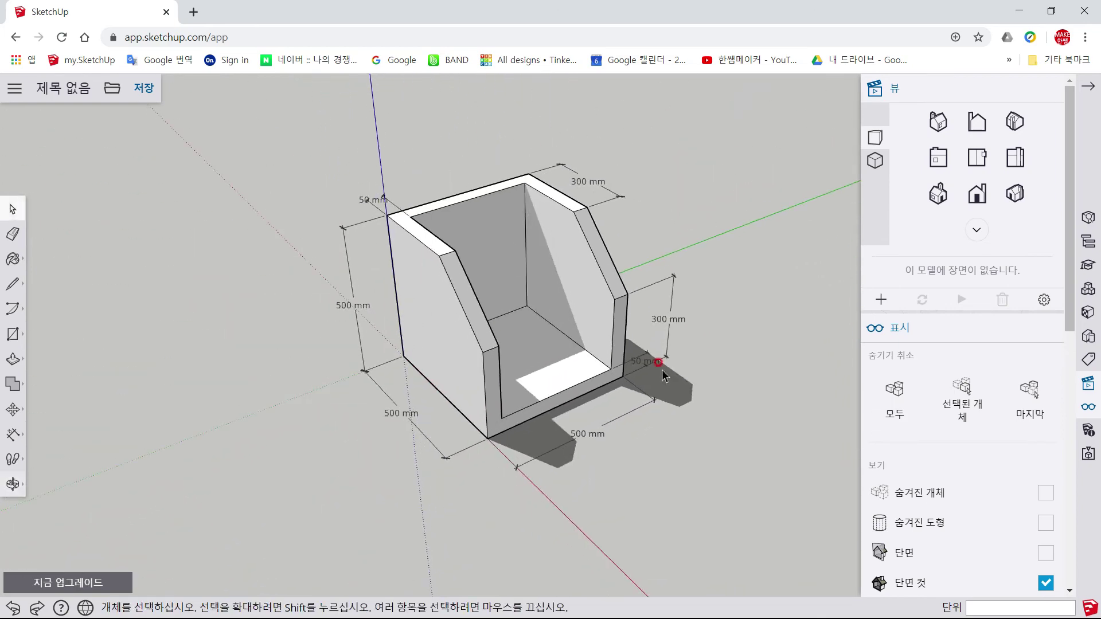
scroll(969, 466, down, 3)
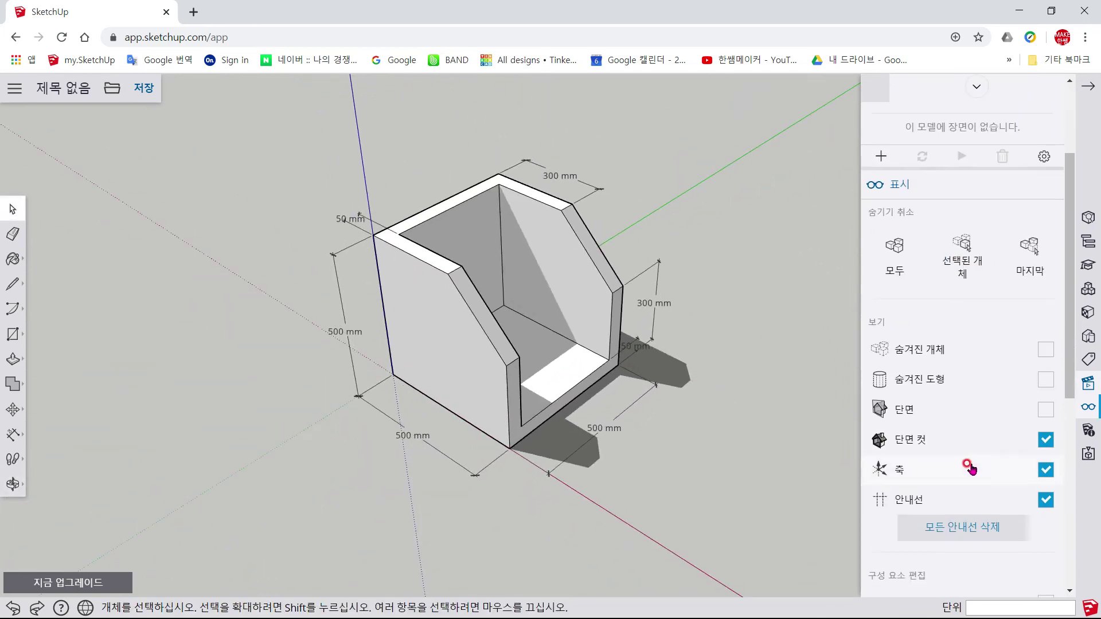
click(1048, 469)
scroll(678, 420, up, 1)
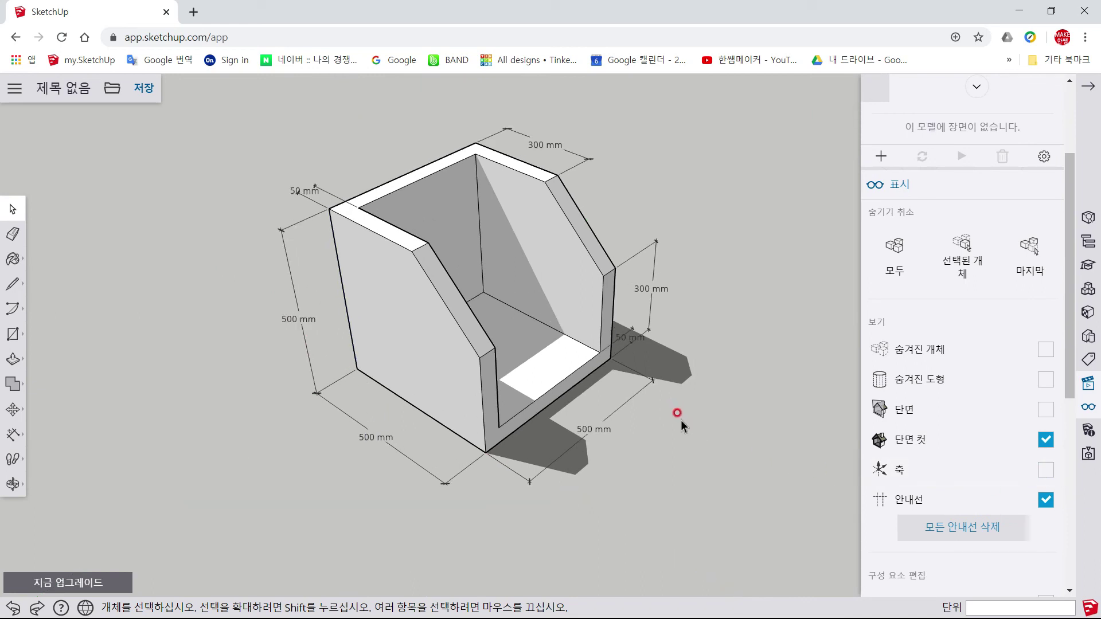
click(1089, 338)
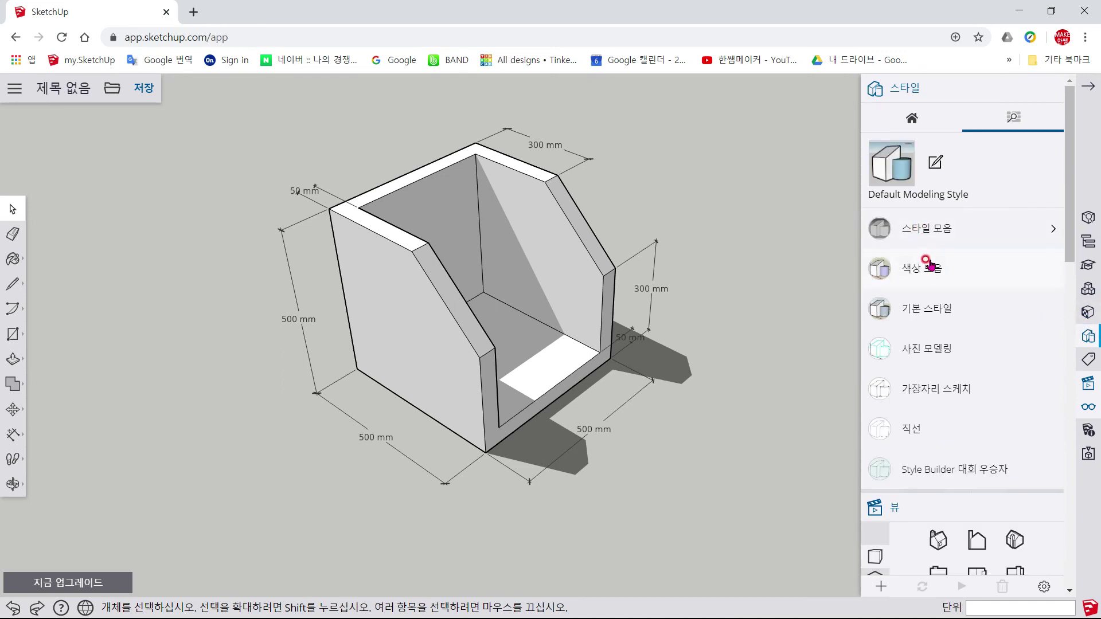
Step: Apply the 건식 소거 마커 넓게 style from Sketchy Edges for thick marker outlines, then review the box
click(936, 393)
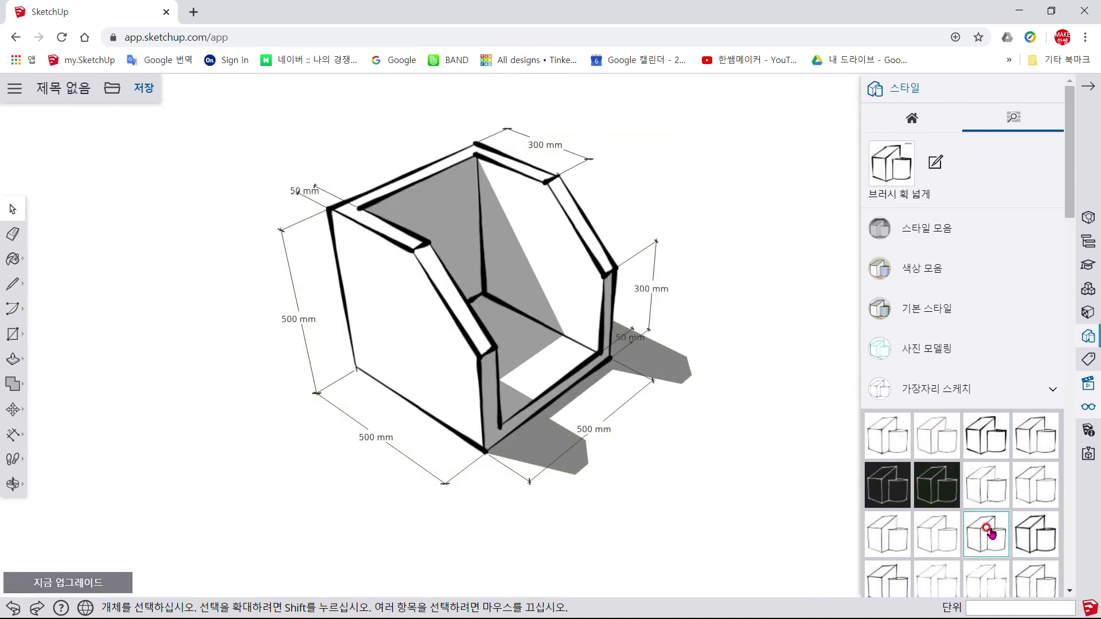
click(988, 529)
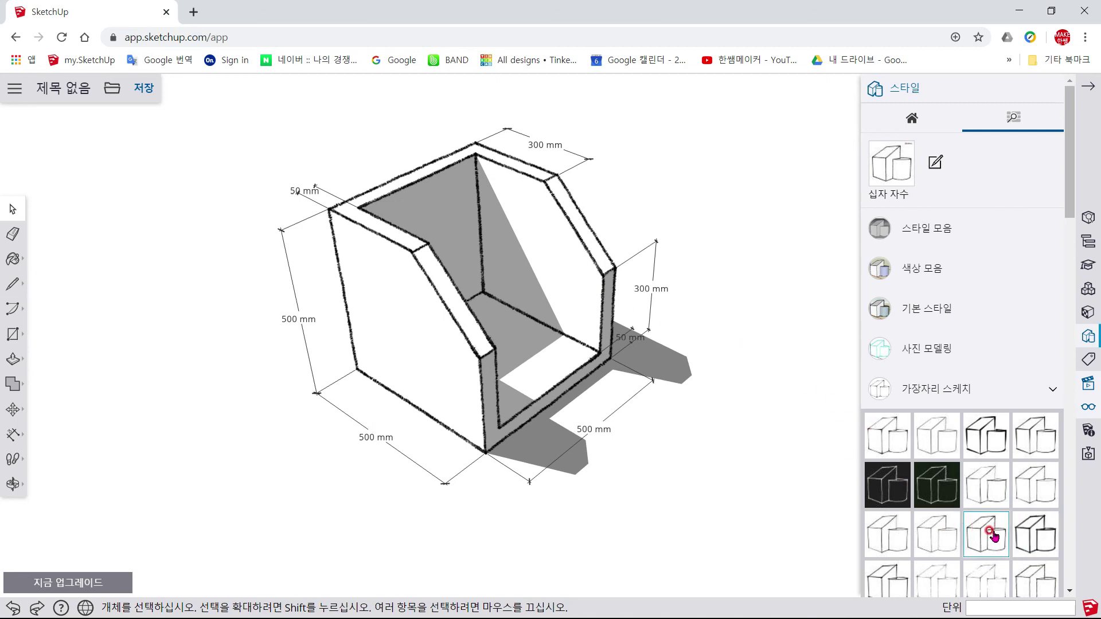
click(1036, 539)
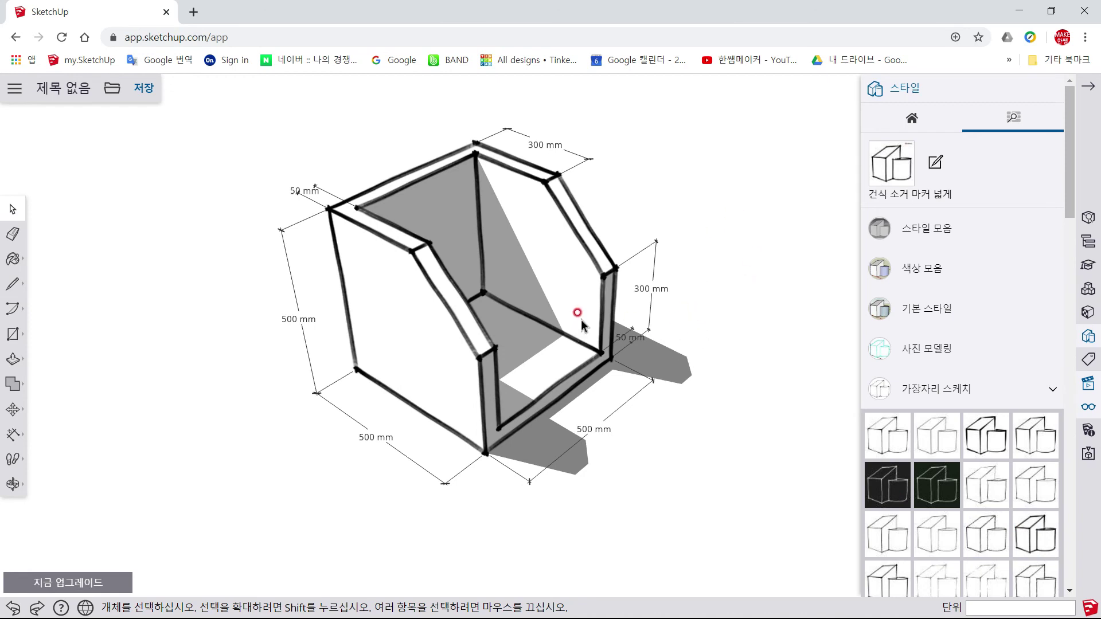
scroll(583, 317, up, 2)
scroll(614, 290, down, 2)
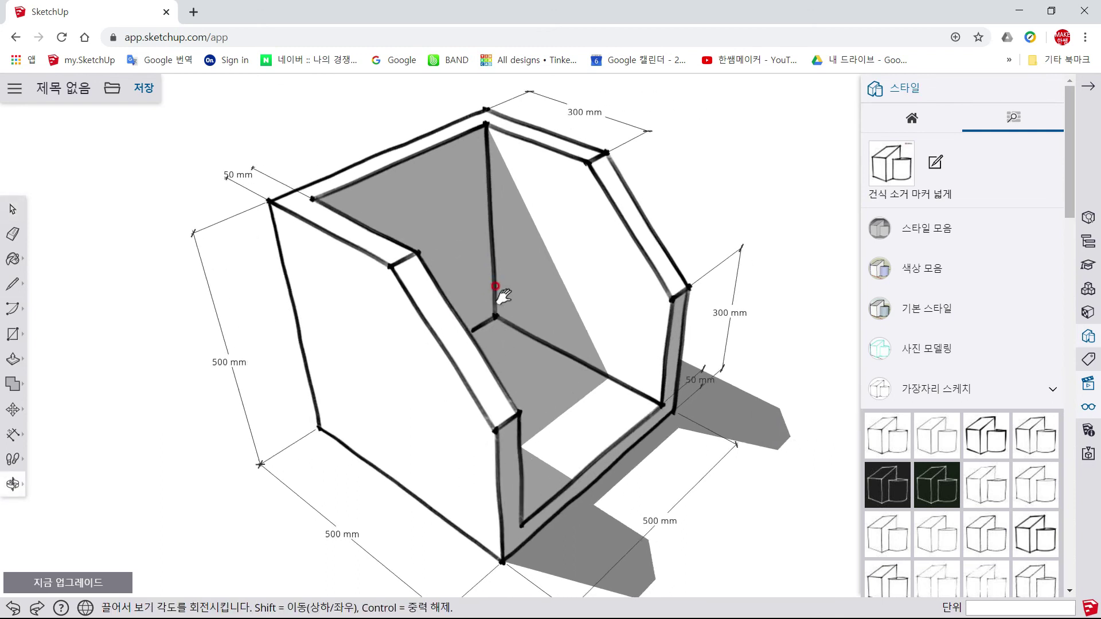
scroll(521, 303, up, 2)
mouse_move(538, 310)
middle_down()
mouse_move(553, 287)
mouse_move(528, 275)
mouse_move(562, 264)
middle_up()
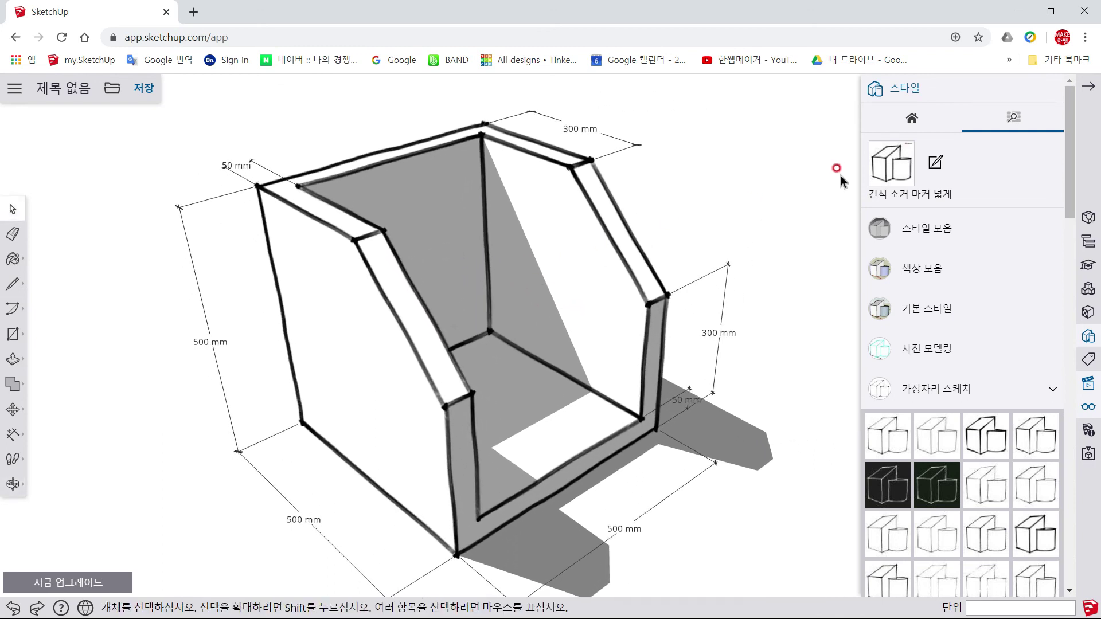